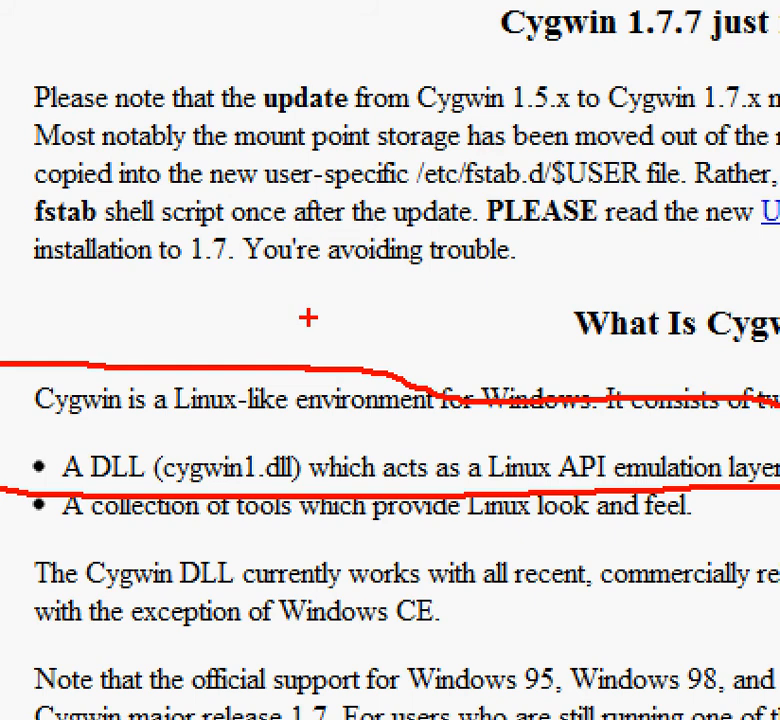
Step: Switch from the Cygwin web page to the Cygwin Setup program
key("Escape")
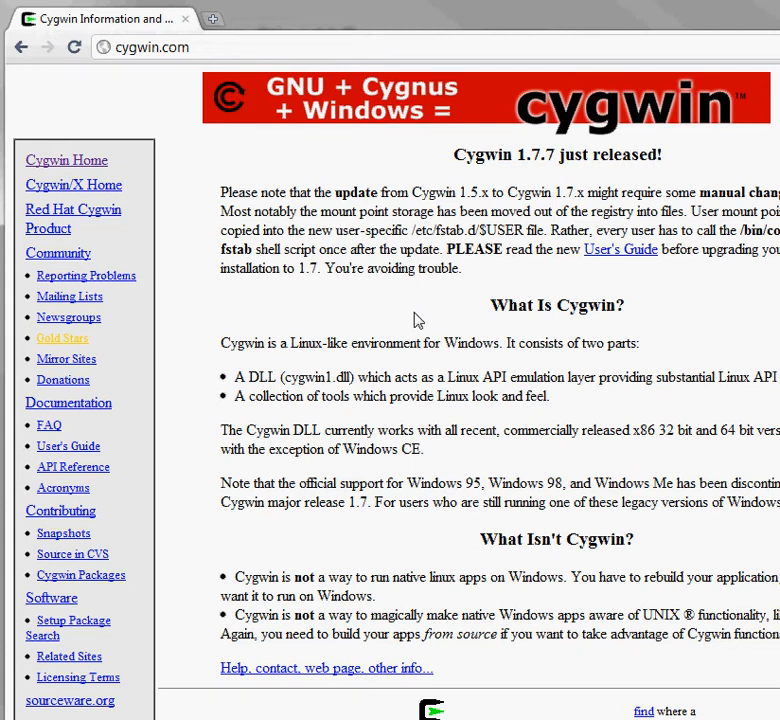
key("alt+Tab")
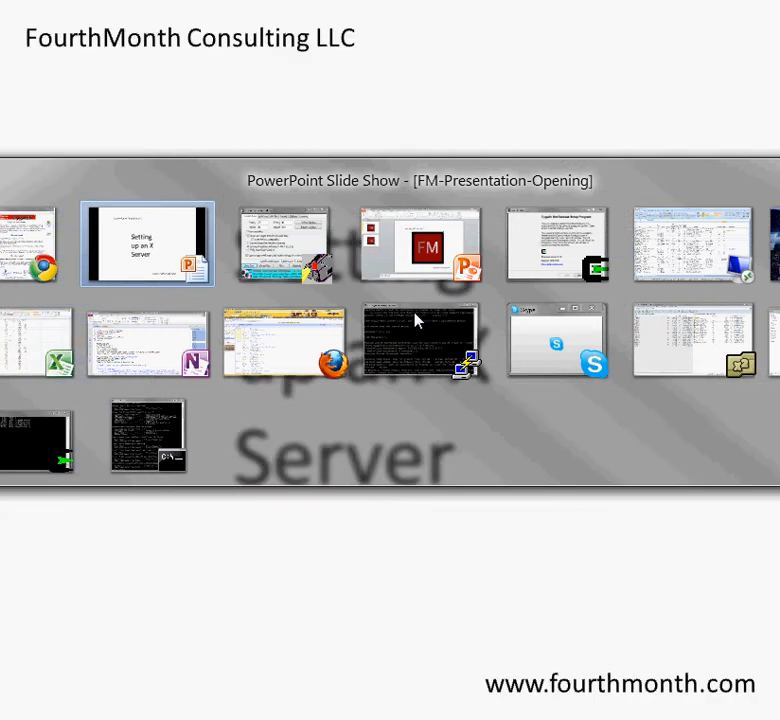
key("alt+Tab")
key("alt+Tab")
key("alt+Tab")
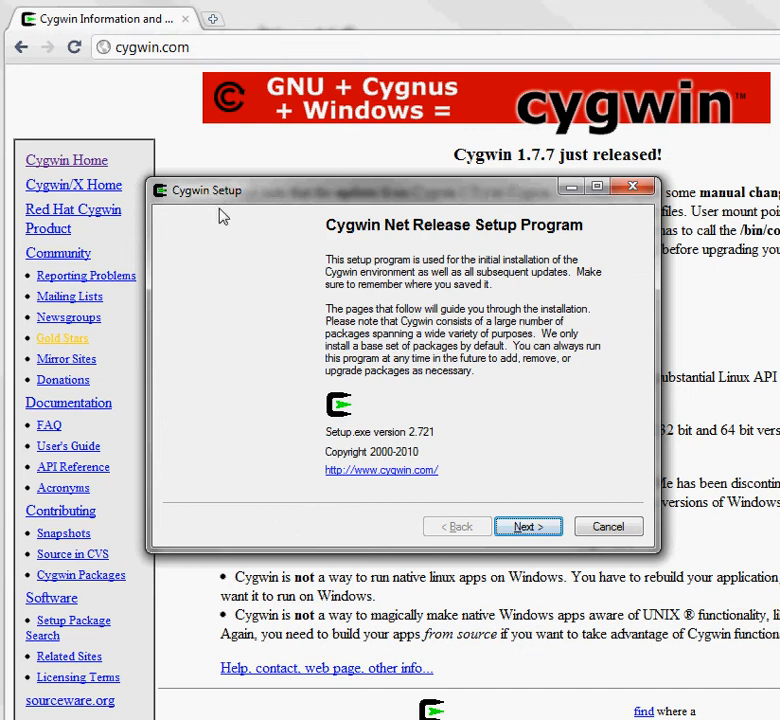
Step: Start the setup with Install from Internet and the root directory C:\cygwin for all users
left_click(515, 532)
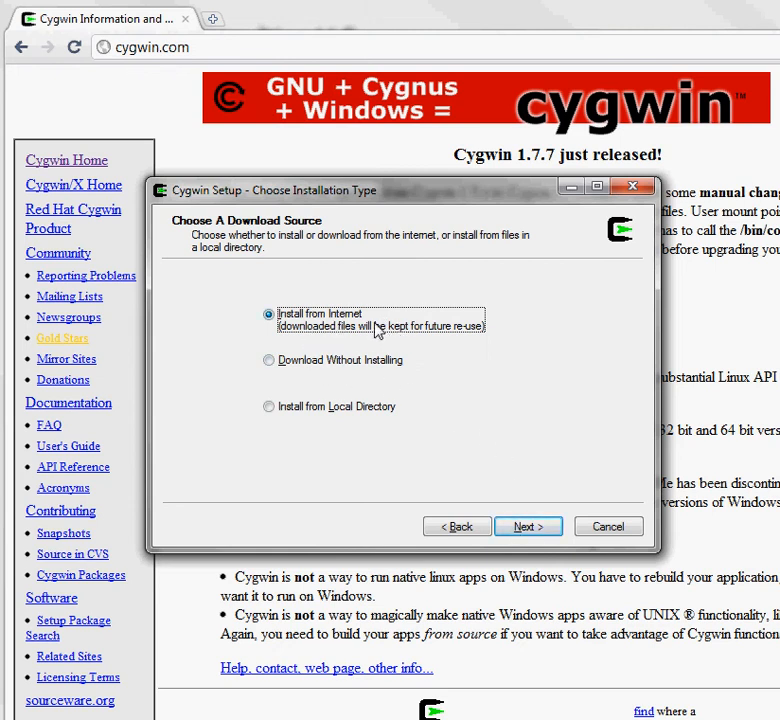
left_click(530, 527)
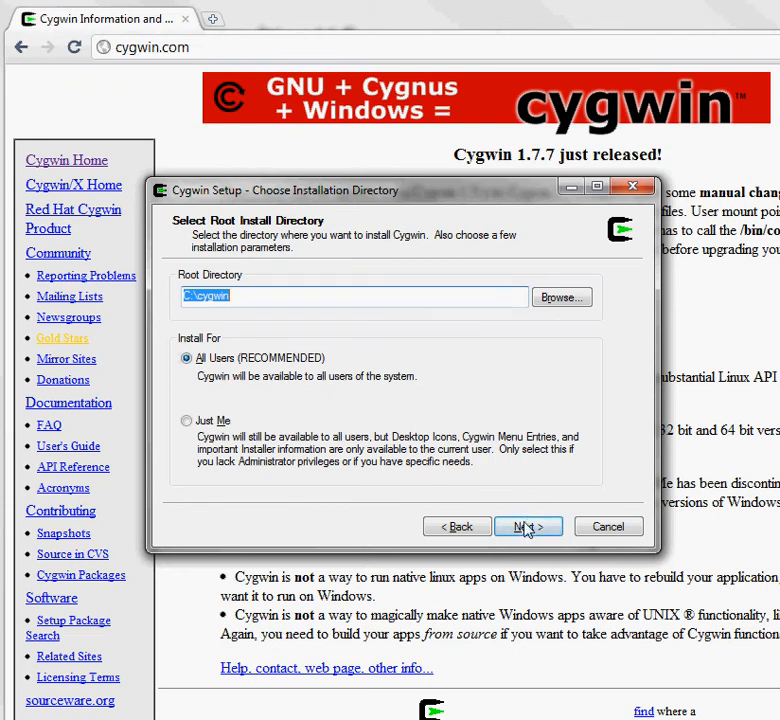
left_click(527, 527)
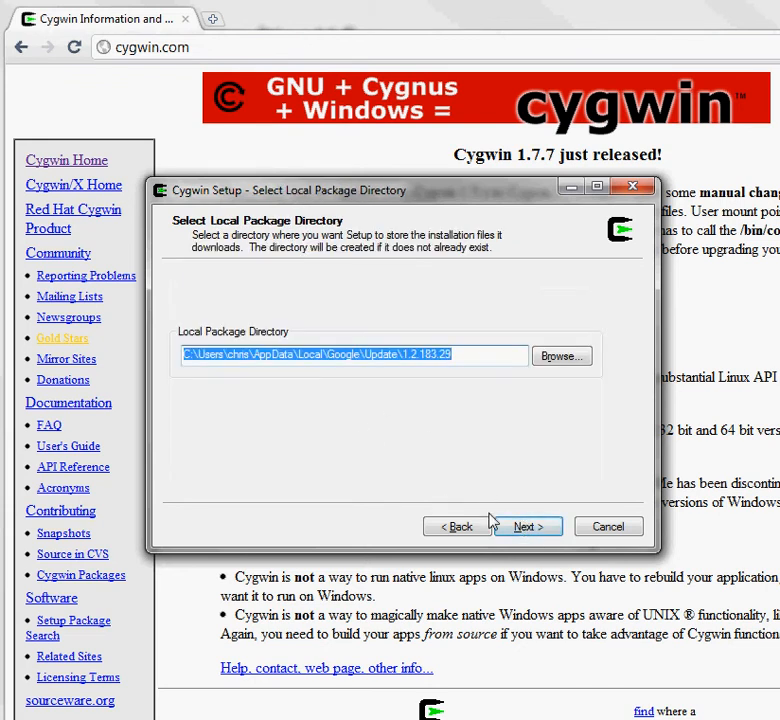
left_click(510, 527)
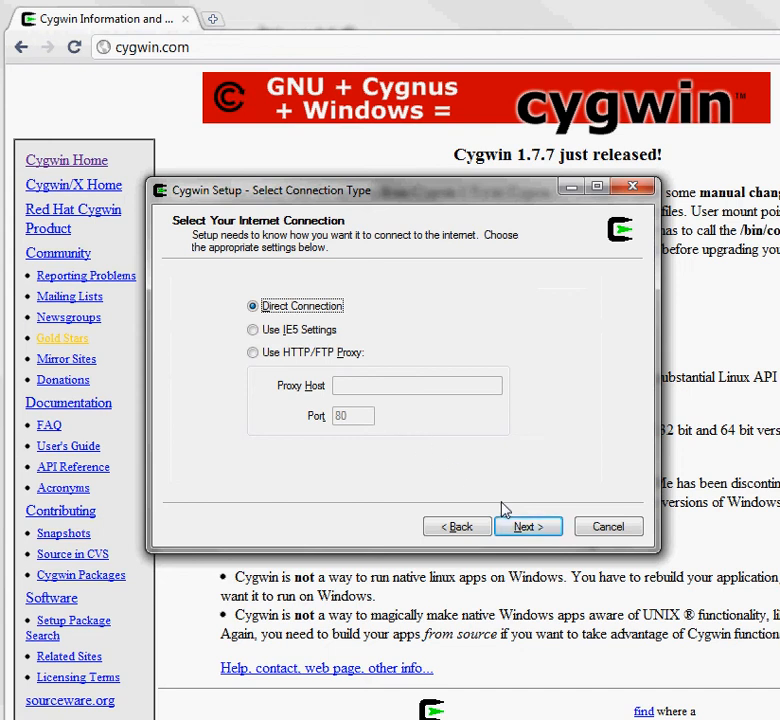
left_click(512, 532)
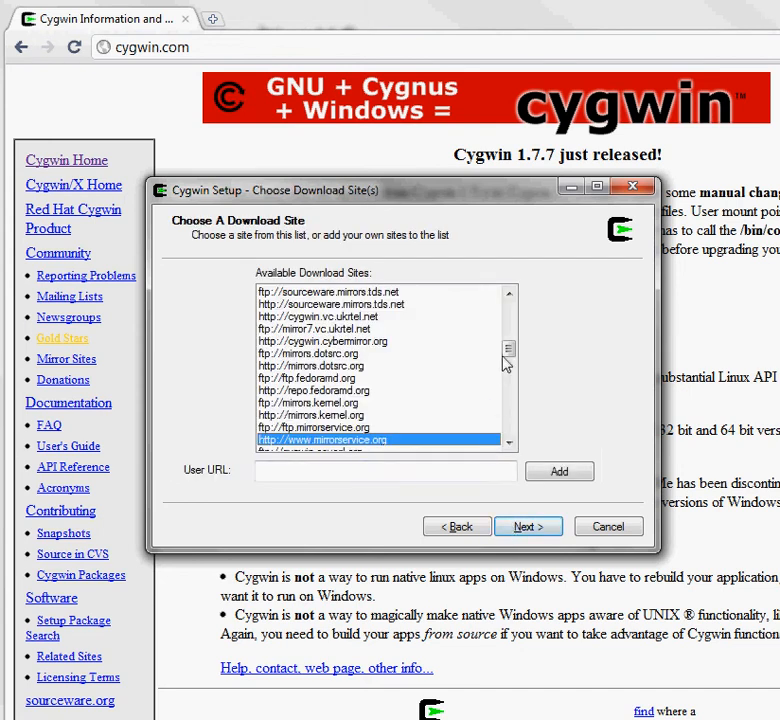
mouse_move(508, 355)
left_mouse_down()
mouse_move(508, 318)
mouse_move(510, 378)
mouse_move(512, 363)
left_mouse_up()
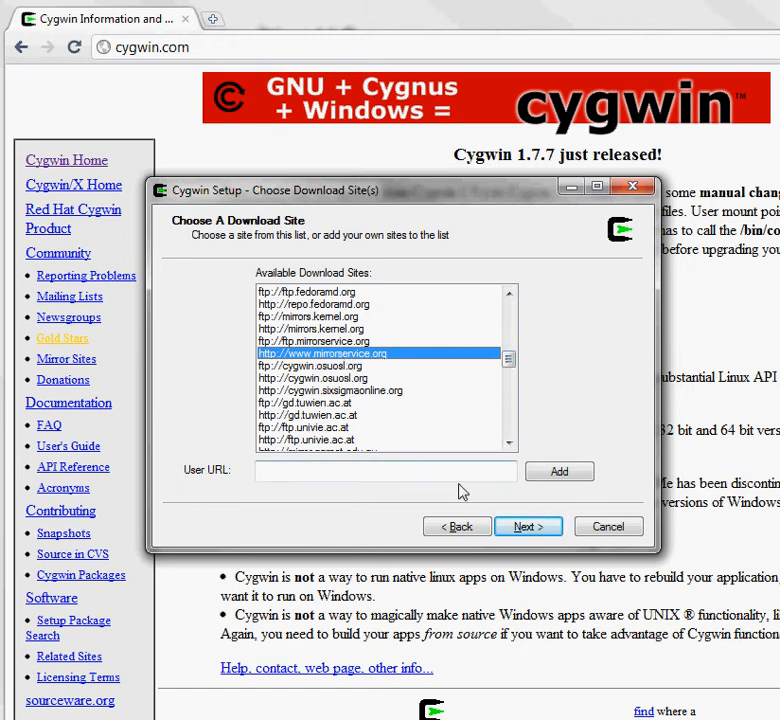
left_click(515, 527)
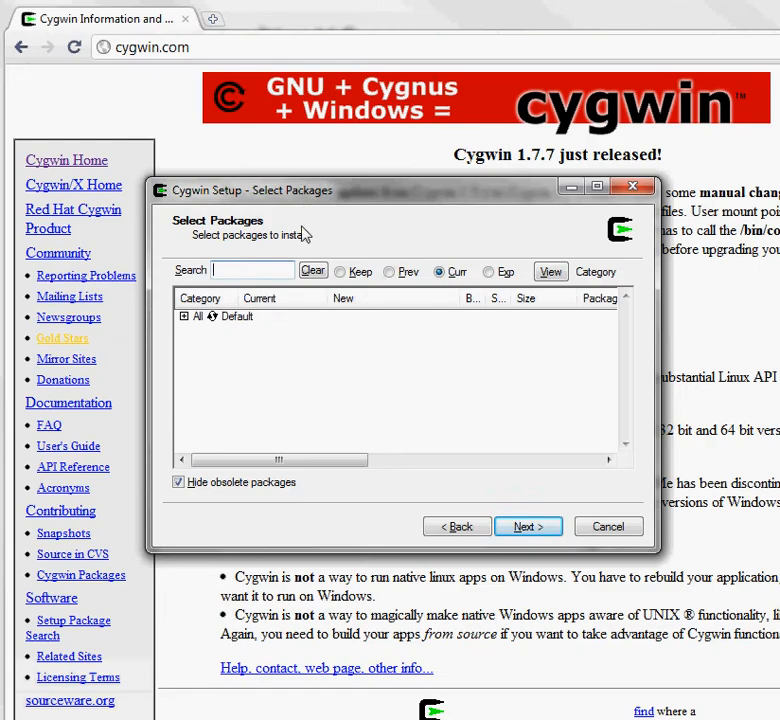
Step: Enlarge the package selection window and expand the X11 category under All
left_click_drag(245, 107, 168, 37)
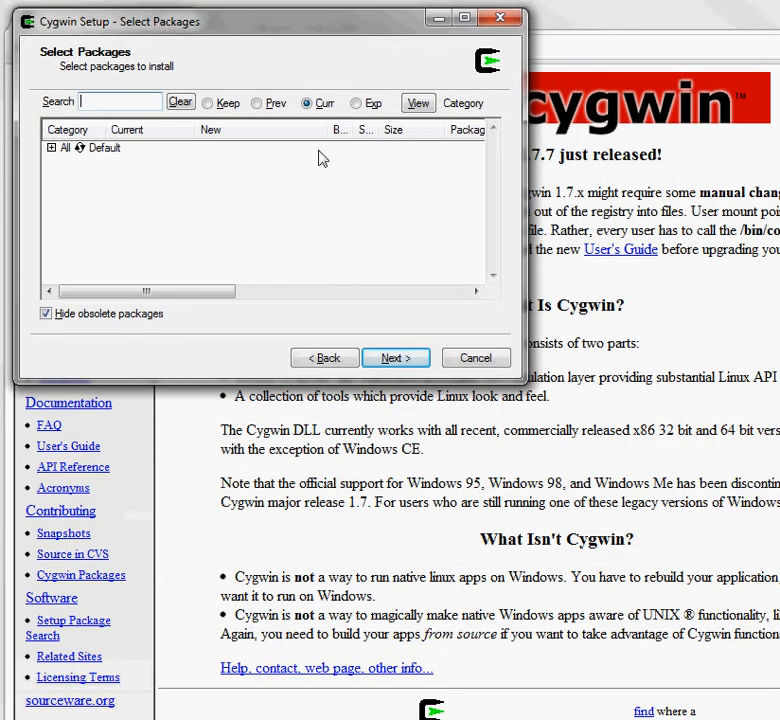
left_click_drag(516, 377, 715, 610)
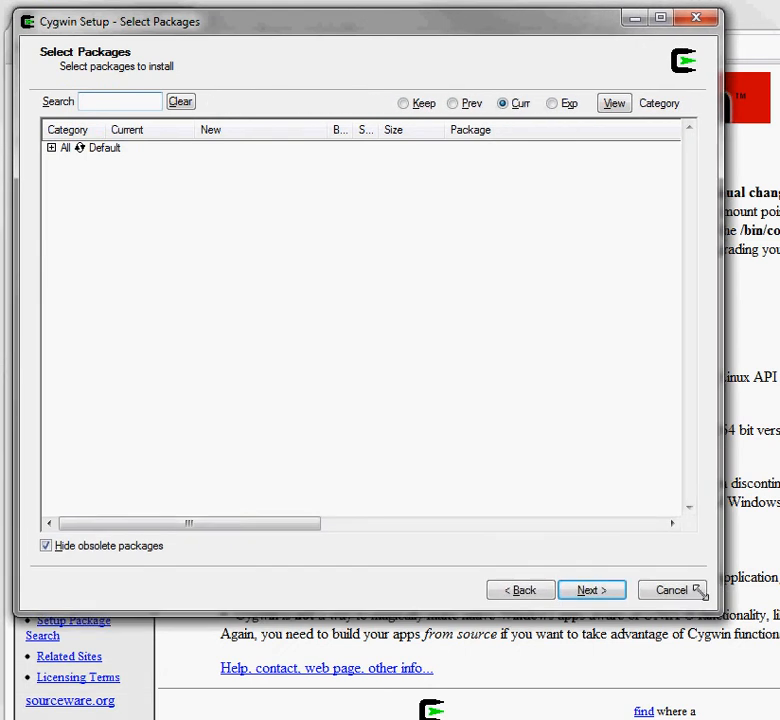
left_click(51, 148)
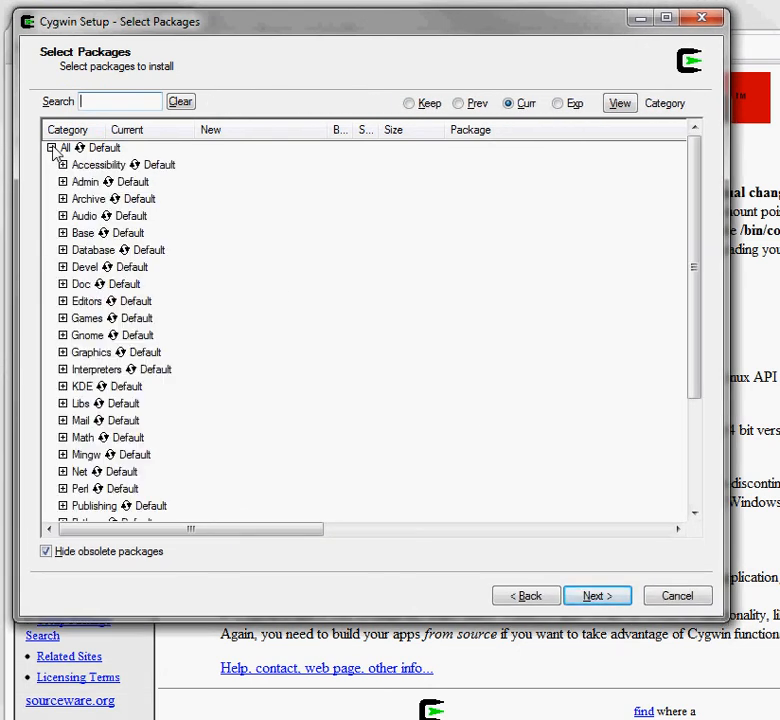
left_click(695, 514)
left_click(695, 514)
left_click(695, 514)
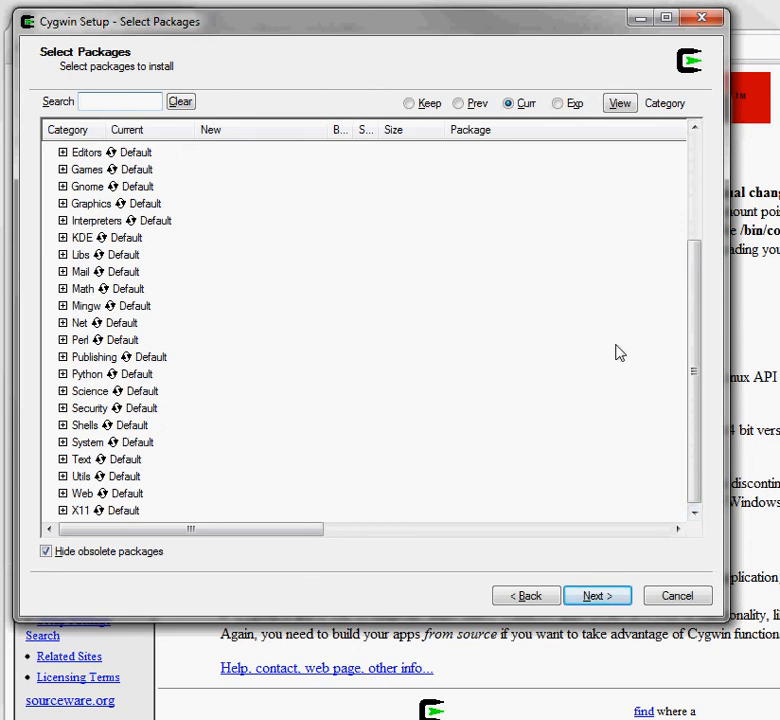
left_click(62, 511)
Step: Look through the X11 package list, checking the current version and New setting of entries such as xorg-server, xinit and xterm
left_click(695, 514)
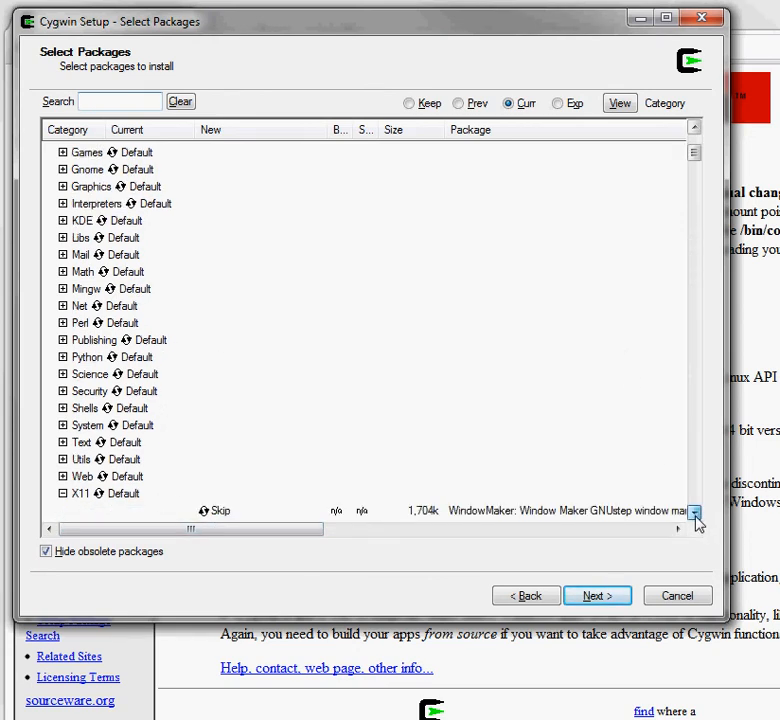
left_click(695, 514)
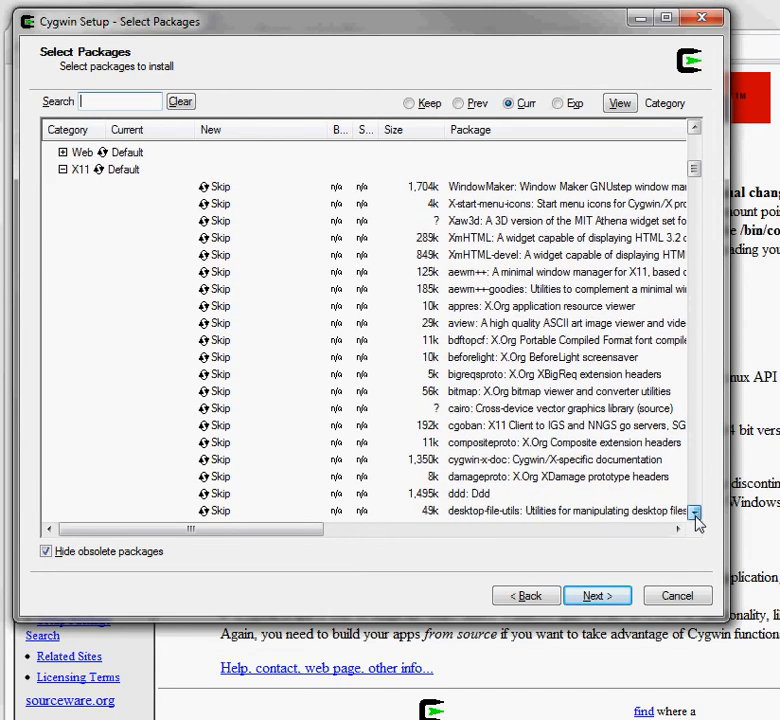
left_click(695, 512)
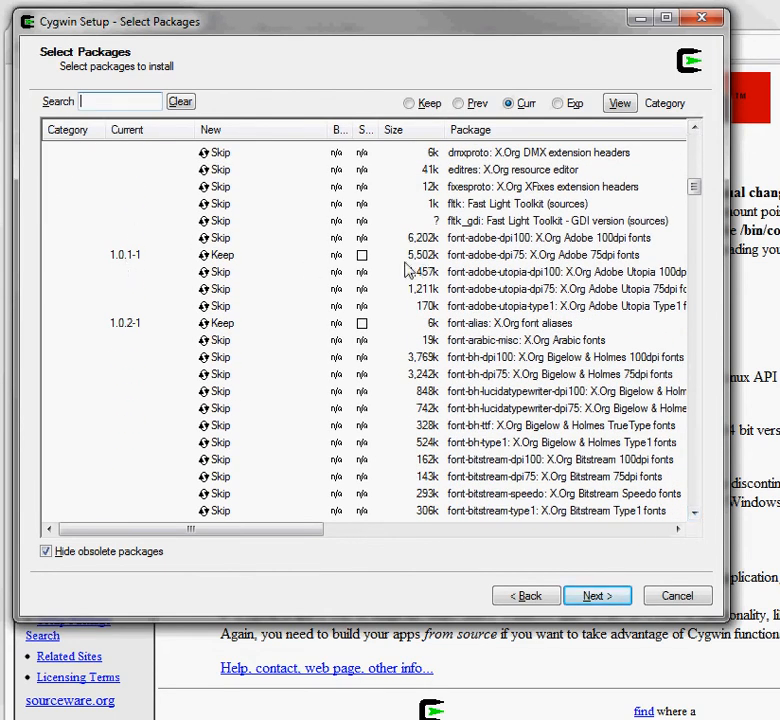
left_click(697, 481)
left_click(697, 481)
left_click(697, 481)
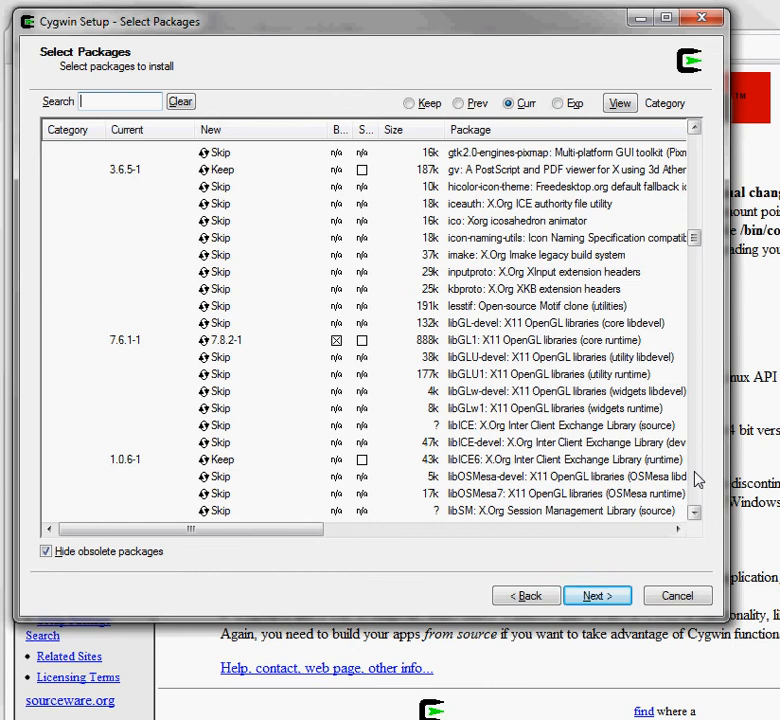
scroll(695, 476, "down", 7)
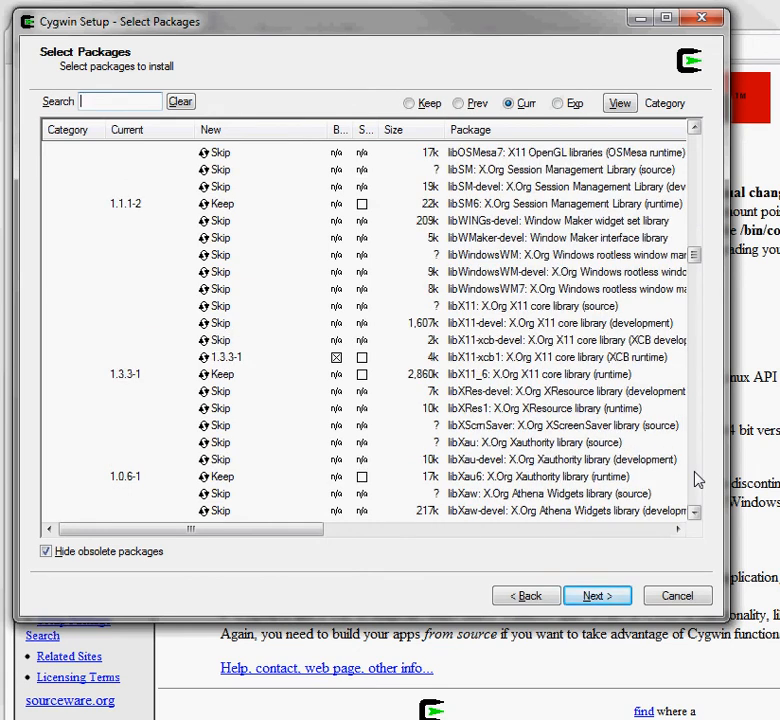
scroll(697, 480, "down", 20)
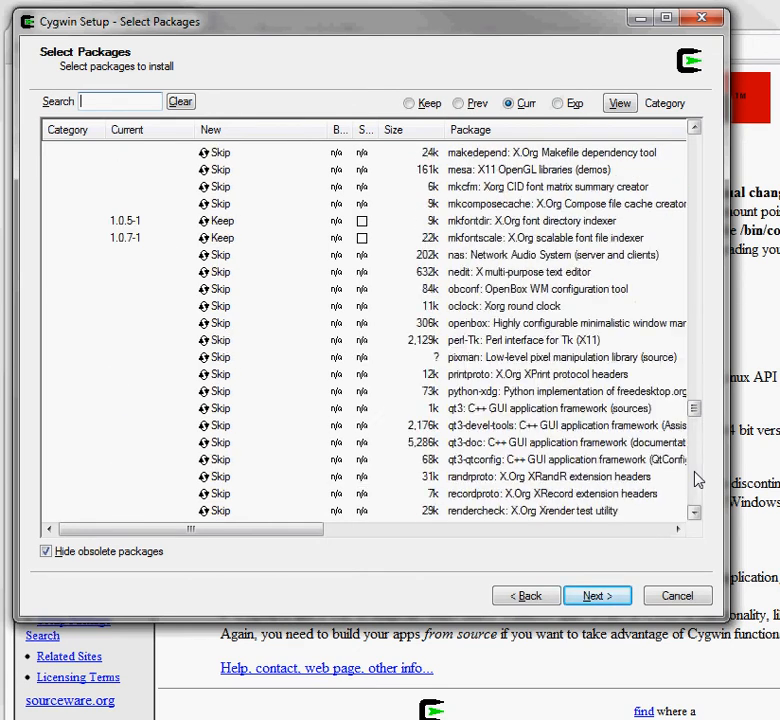
scroll(698, 480, "down", 20)
left_click(695, 512)
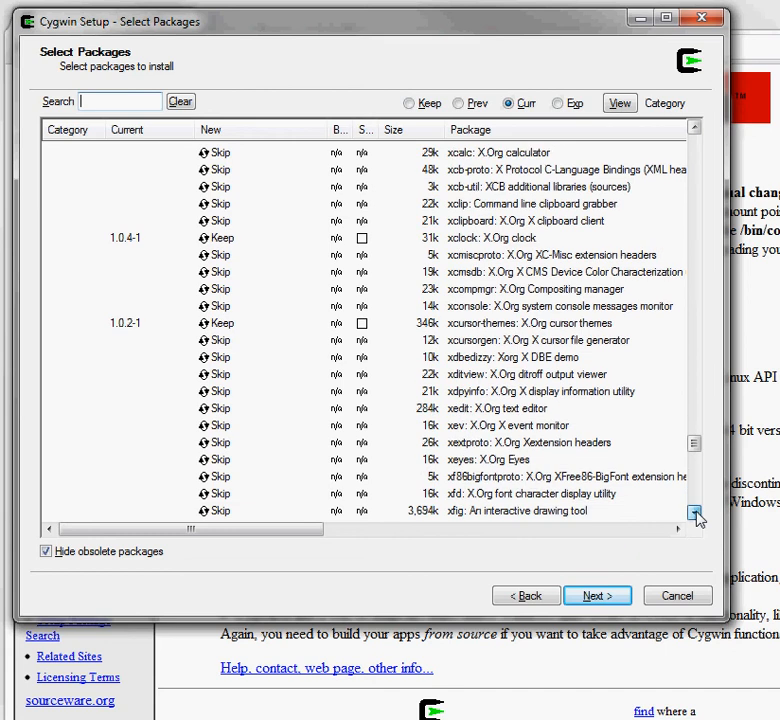
scroll(695, 514, "down", 6)
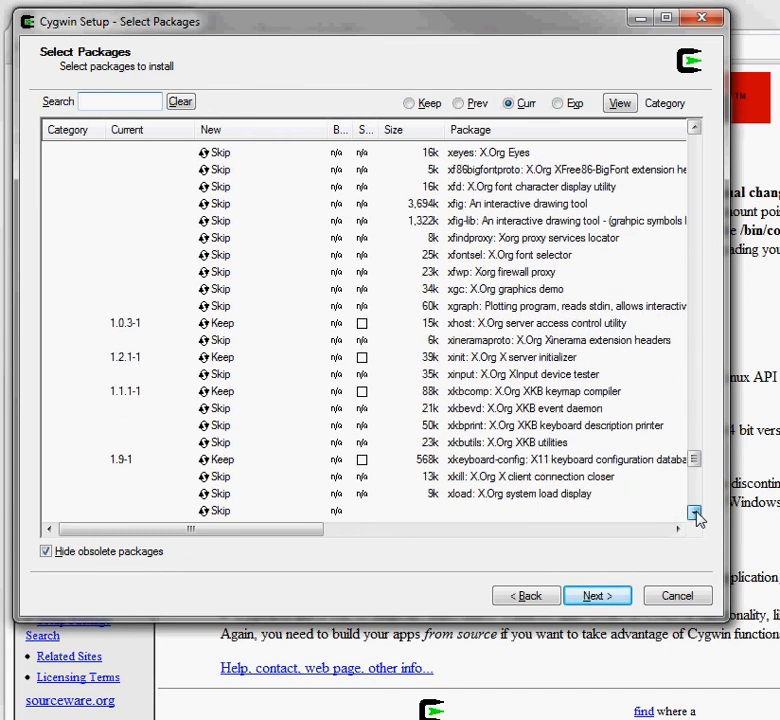
scroll(697, 514, "down", 8)
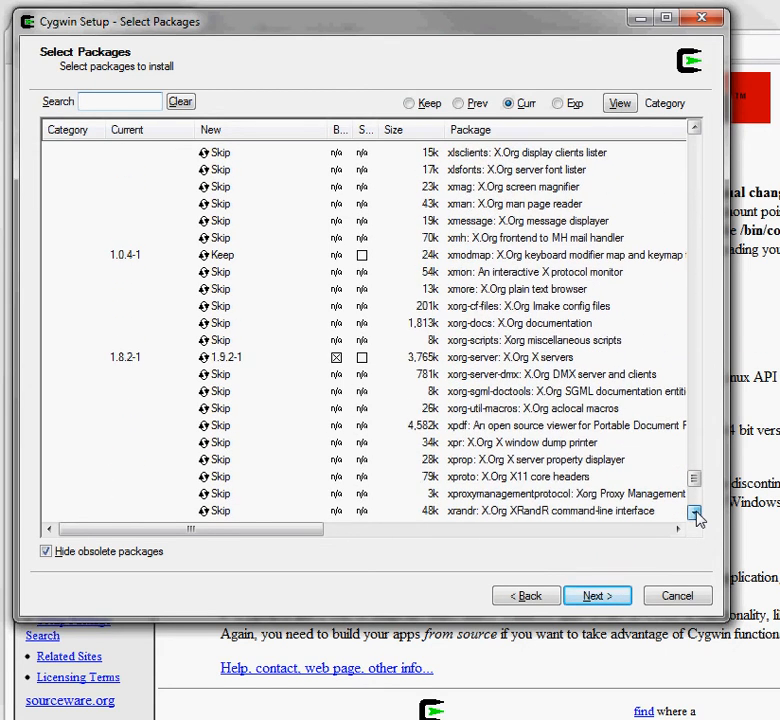
scroll(697, 514, "down", 6)
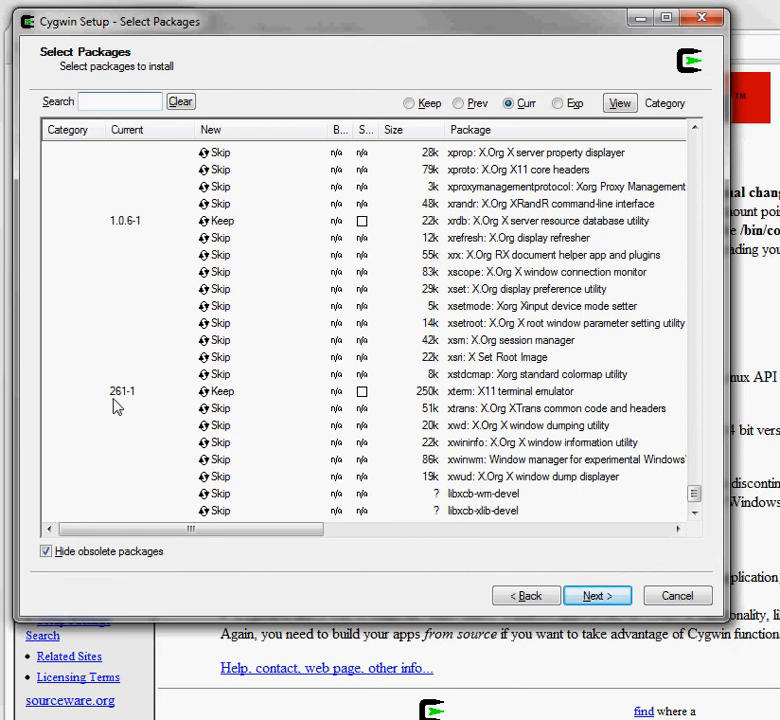
Step: Try the install, binary and source choices for the xstdcmap package, widen the Bin and Src columns, and return it to Skip
left_click(219, 376)
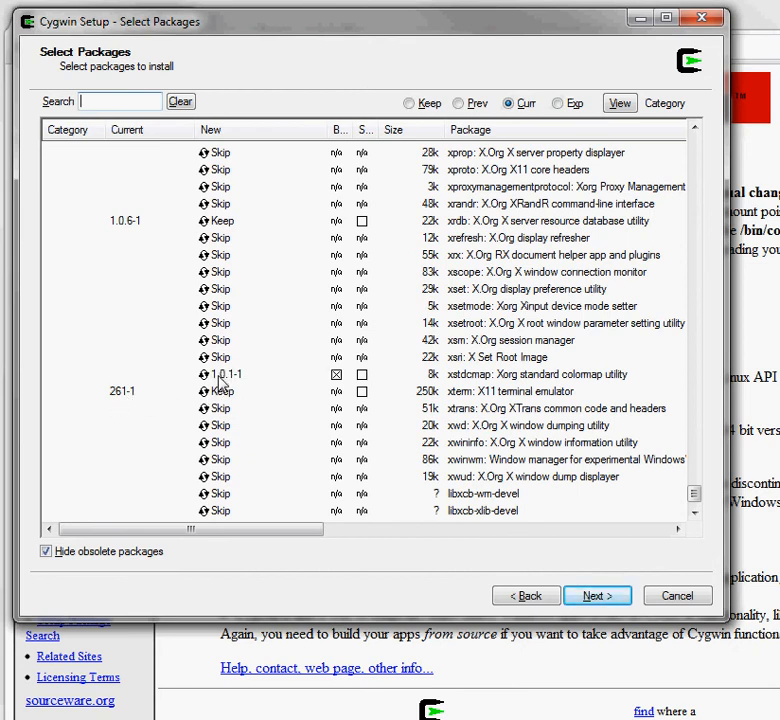
left_click(351, 127)
left_click_drag(351, 127, 402, 130)
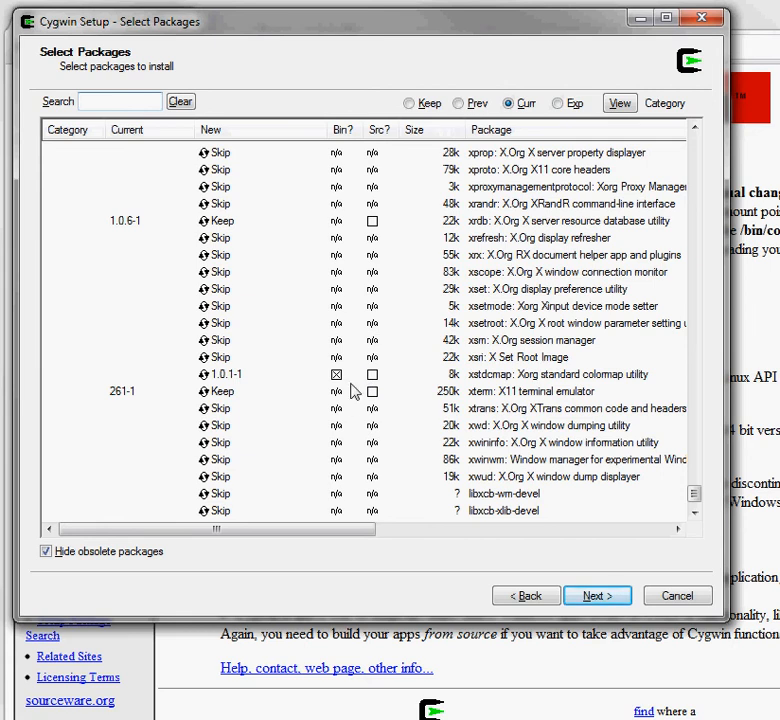
left_click(224, 378)
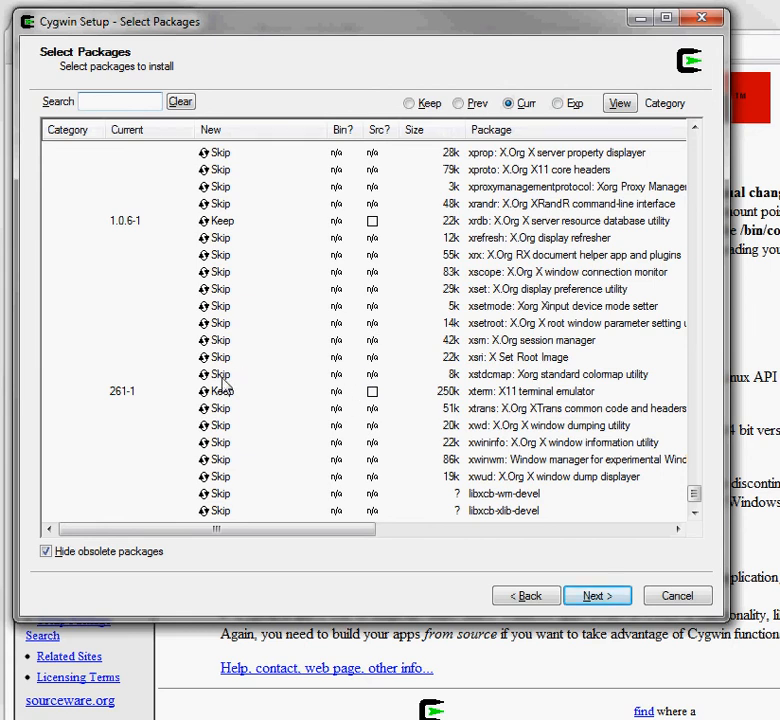
left_click(224, 376)
left_click(224, 377)
left_click(224, 377)
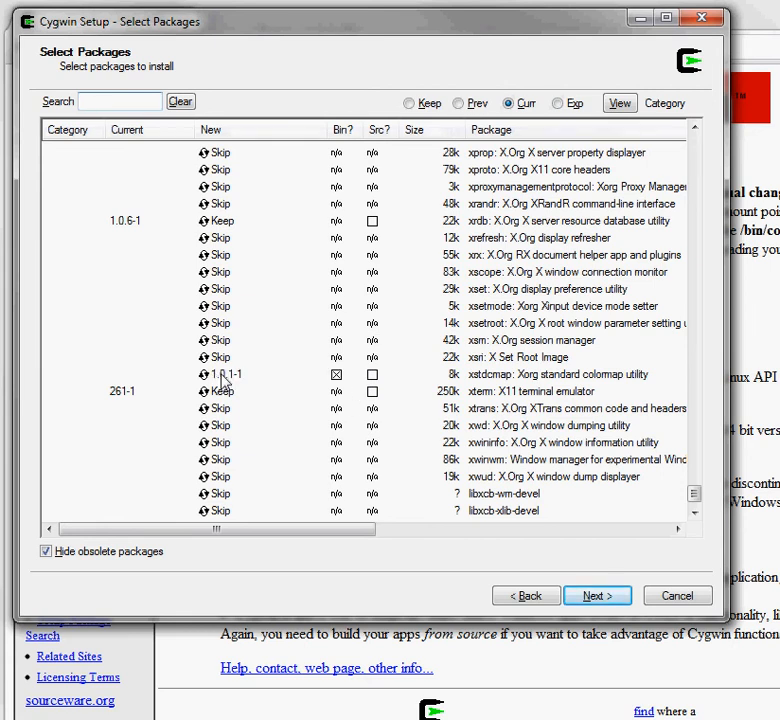
left_click(372, 375)
left_click(338, 375)
left_click(372, 376)
left_click(238, 379)
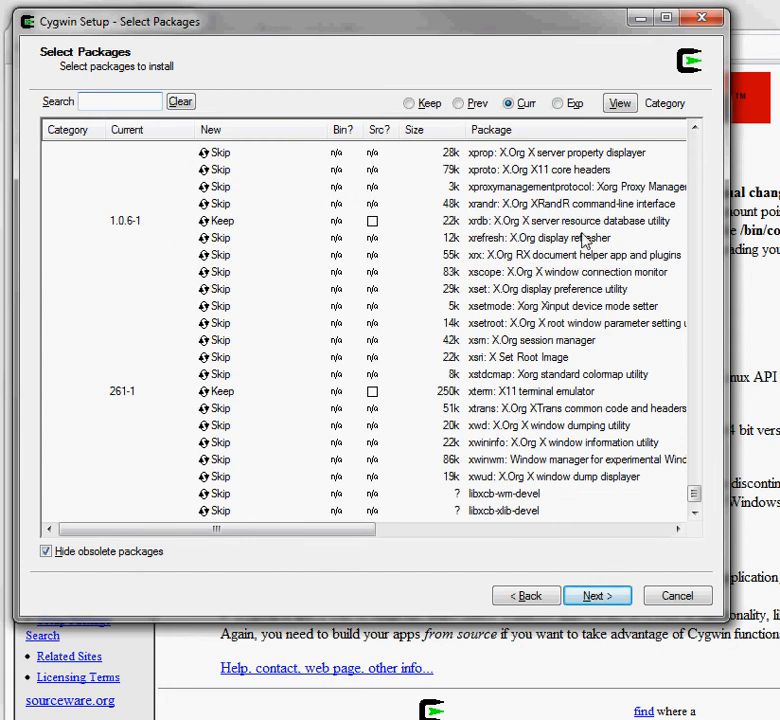
Step: Exit Cygwin Setup without installing any packages
left_click_drag(694, 129, 694, 129)
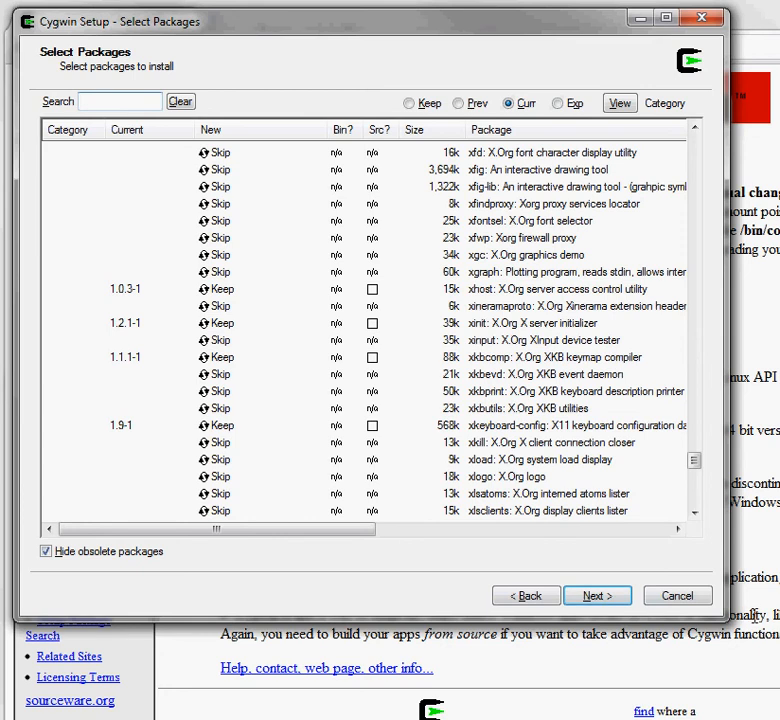
left_click(677, 597)
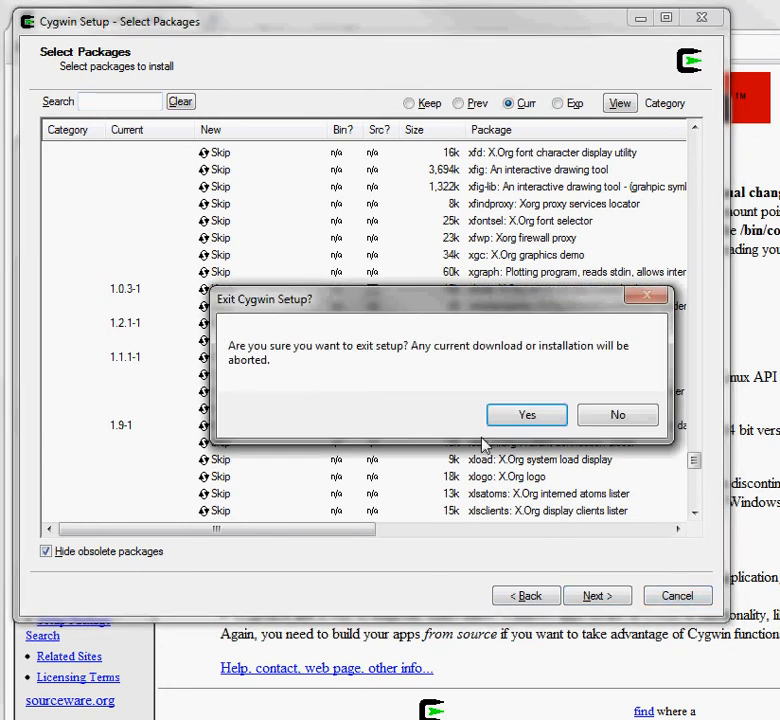
left_click(514, 417)
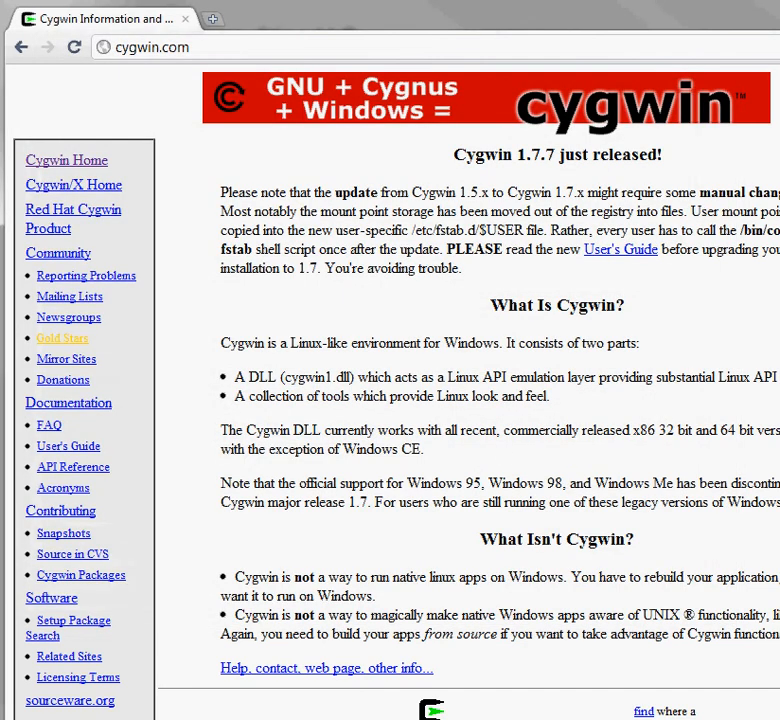
Step: Launch the Cygwin terminal and move its window fully into view over the web page
key("super")
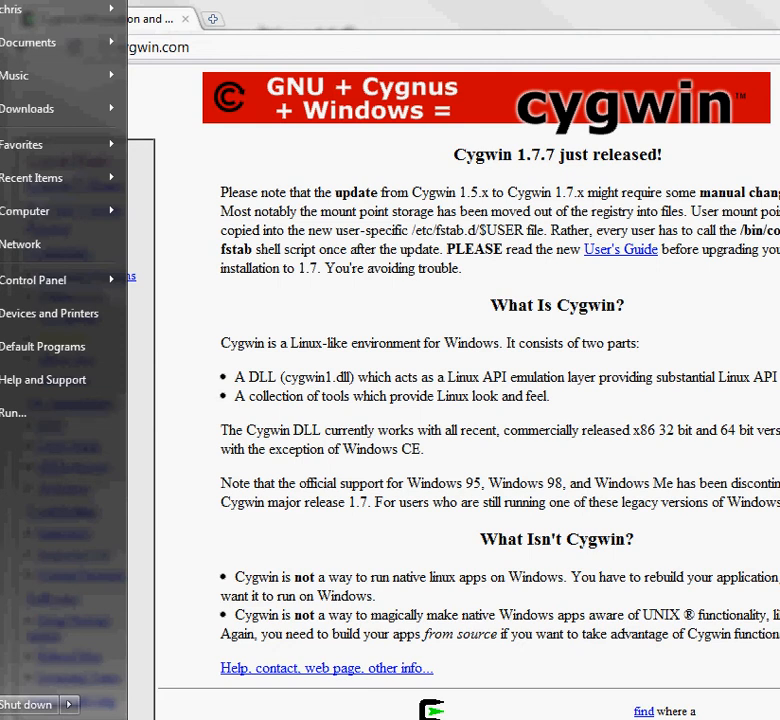
key("Return")
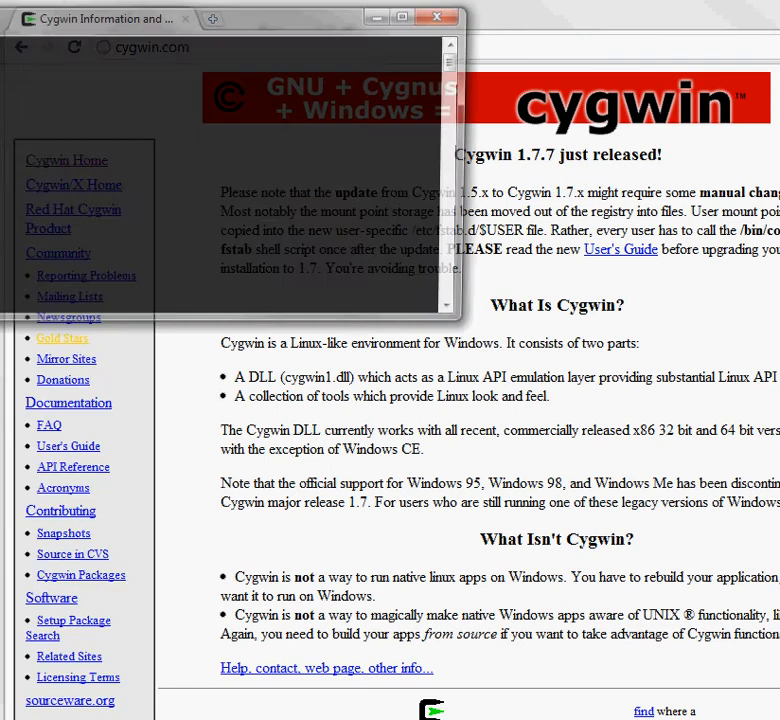
left_click_drag(2, 19, 178, 150)
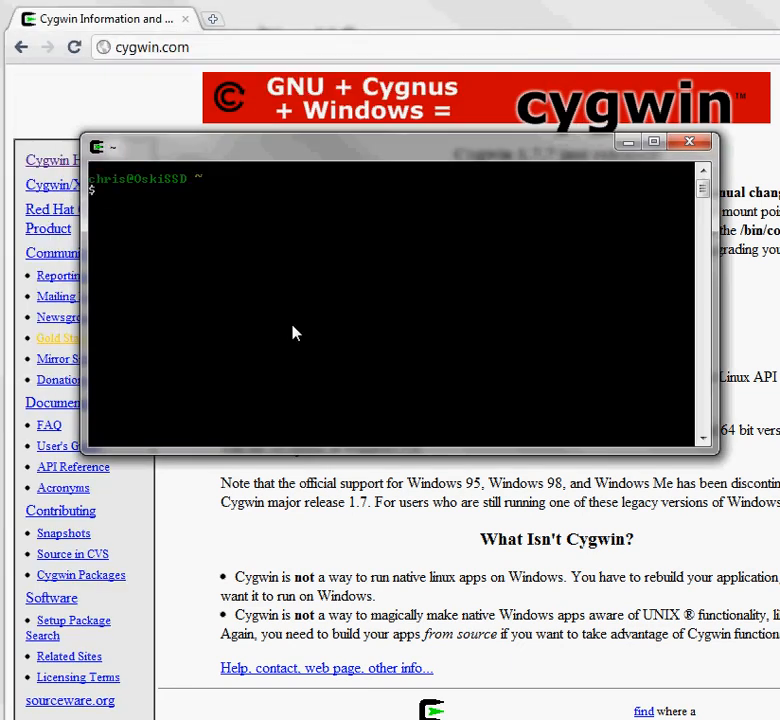
Step: Check disk usage in the Cygwin terminal with df -h and try to open a file named x in vi
type("df -h")
key("Return")
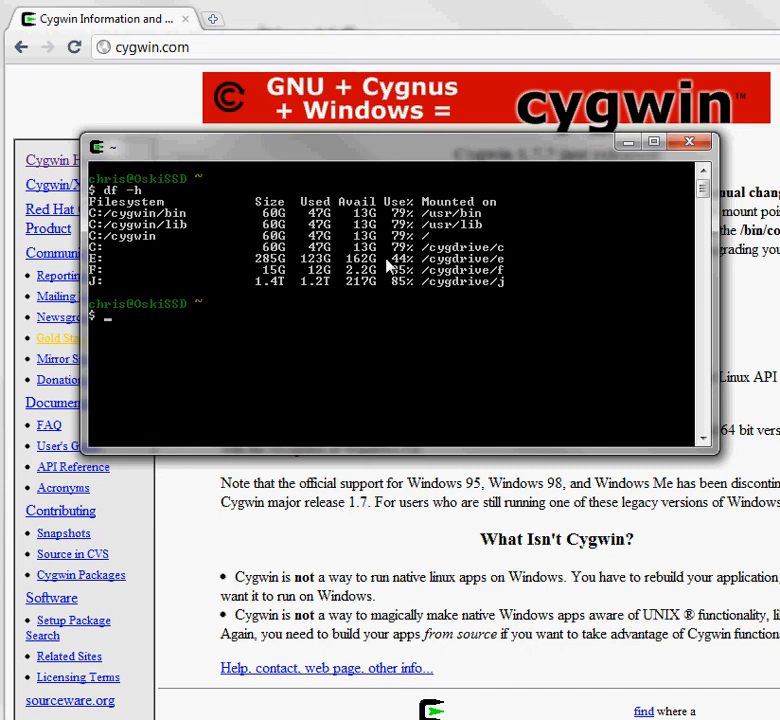
type("vi x")
key("Return")
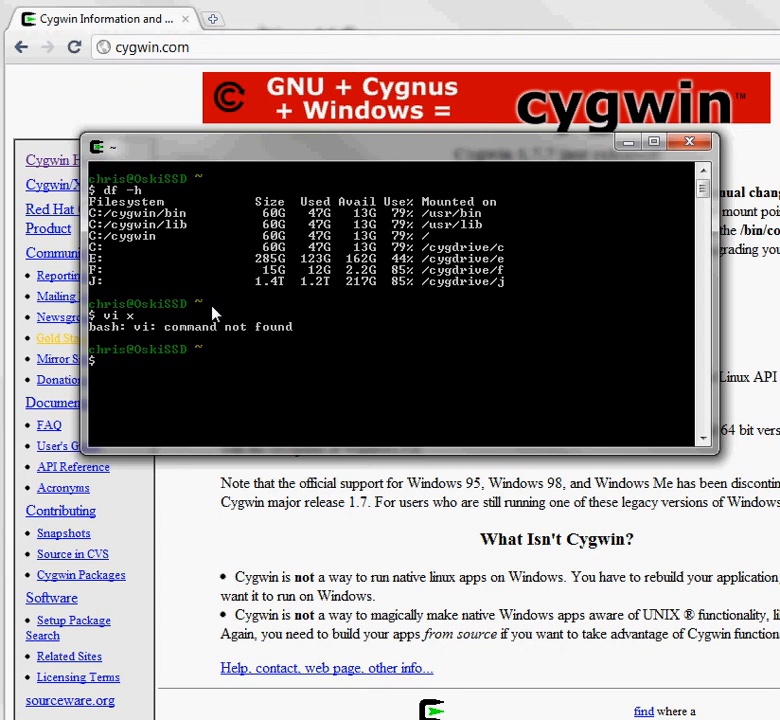
Step: Start the X server from the Cygwin terminal with startx and move the Cygwin/X:0.0 window into view
type("startx")
key("Return")
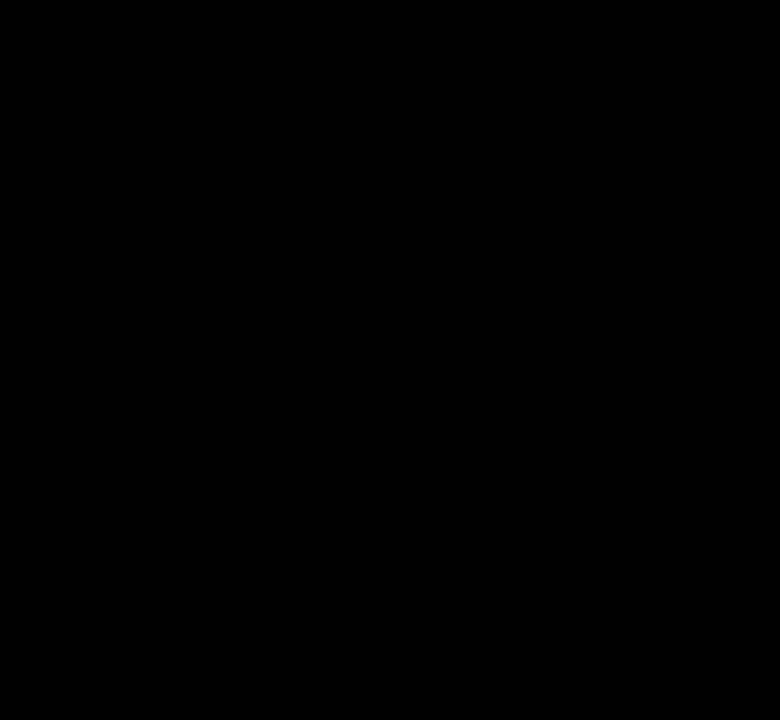
left_click_drag(299, 49, 231, 47)
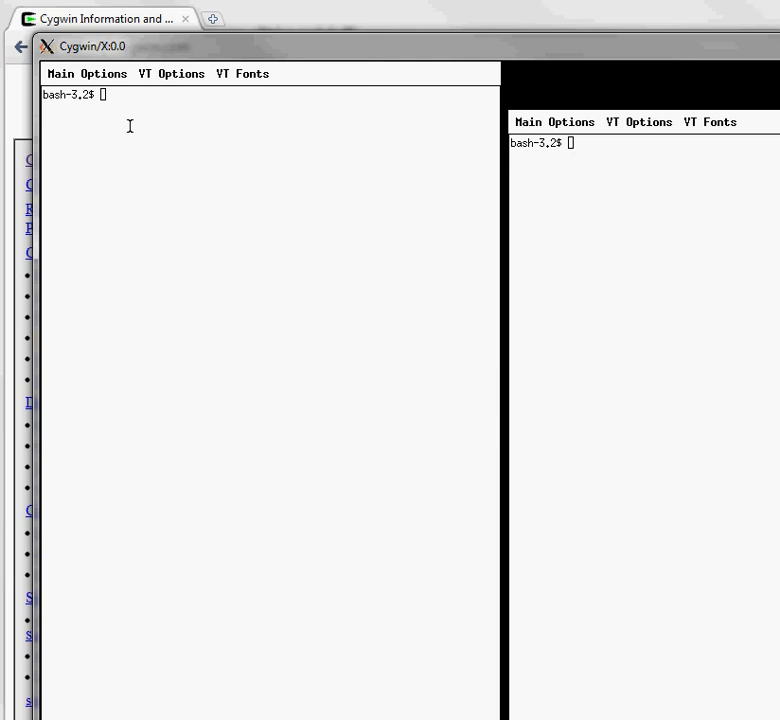
Step: Run df -h in the first X terminal and allow clients from any host with xhost +
type("df -")
type("h")
key("Return")
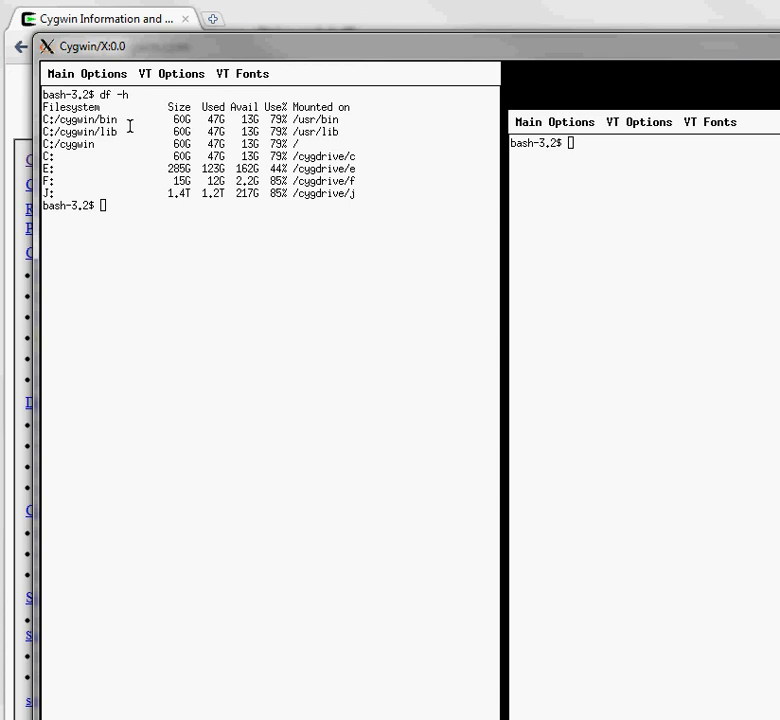
type("xhost +")
key("Return")
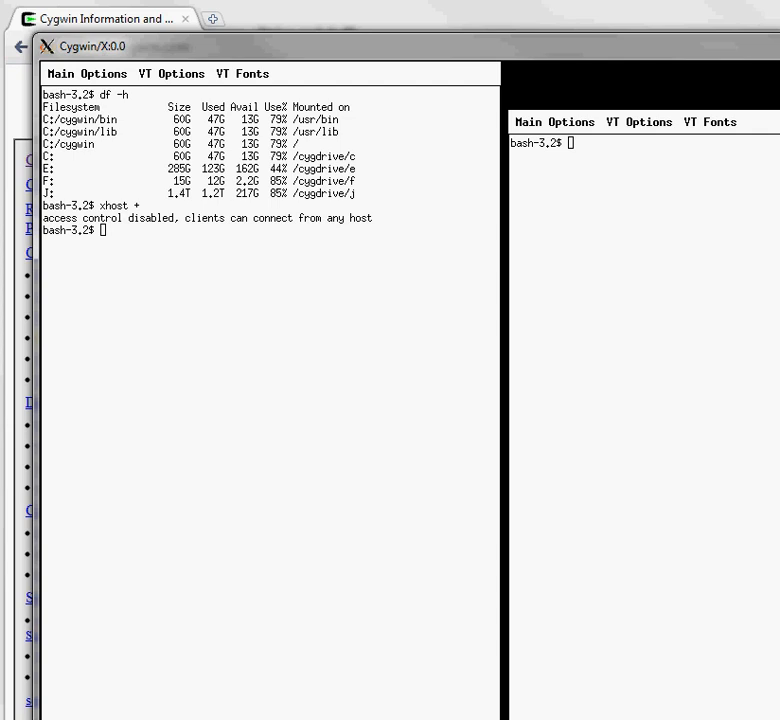
Step: Launch PuTTY and open the saved session linux.fourthmonth.com
key("super")
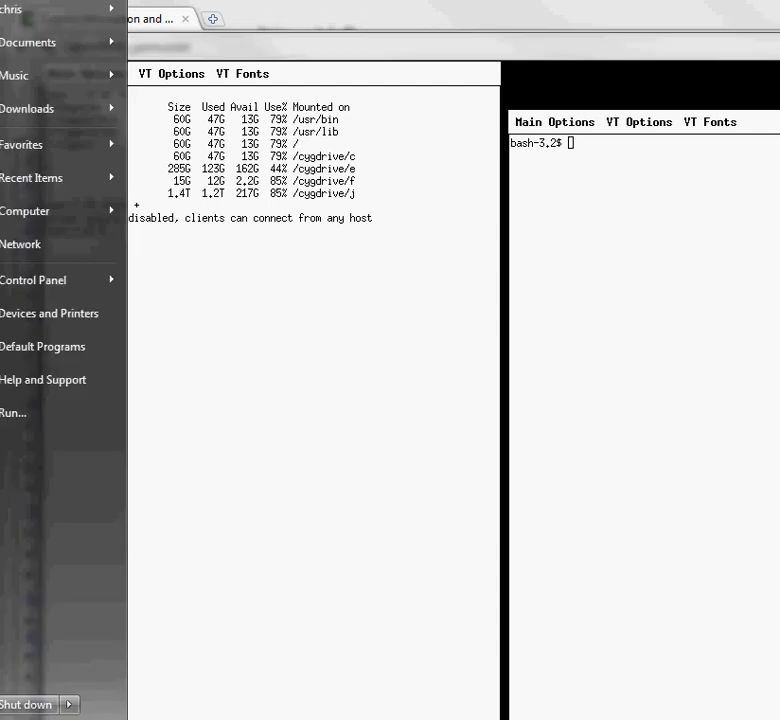
key("Return")
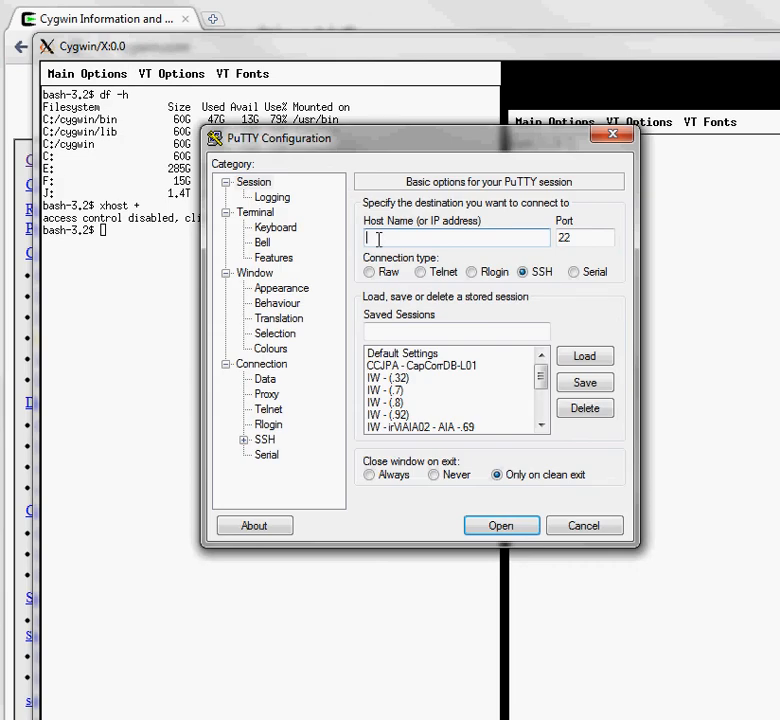
left_click(541, 424)
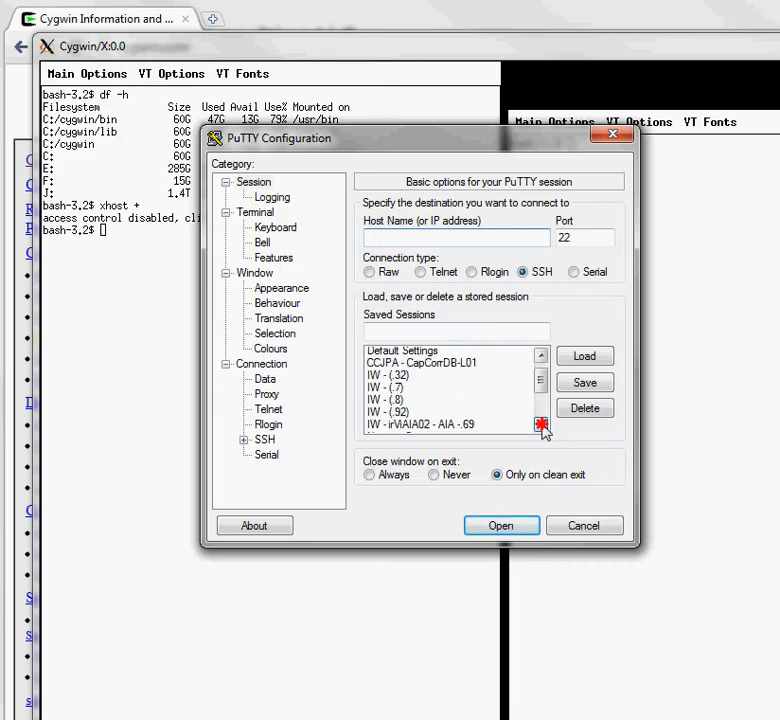
left_click(541, 424)
left_click(541, 424)
left_click(541, 424)
left_click(541, 424)
left_click(541, 424)
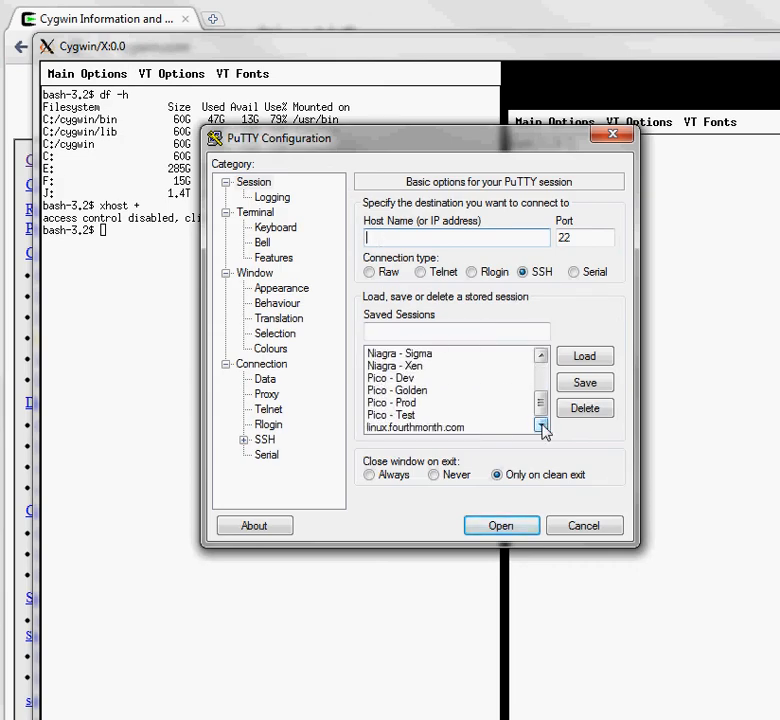
left_click(435, 427)
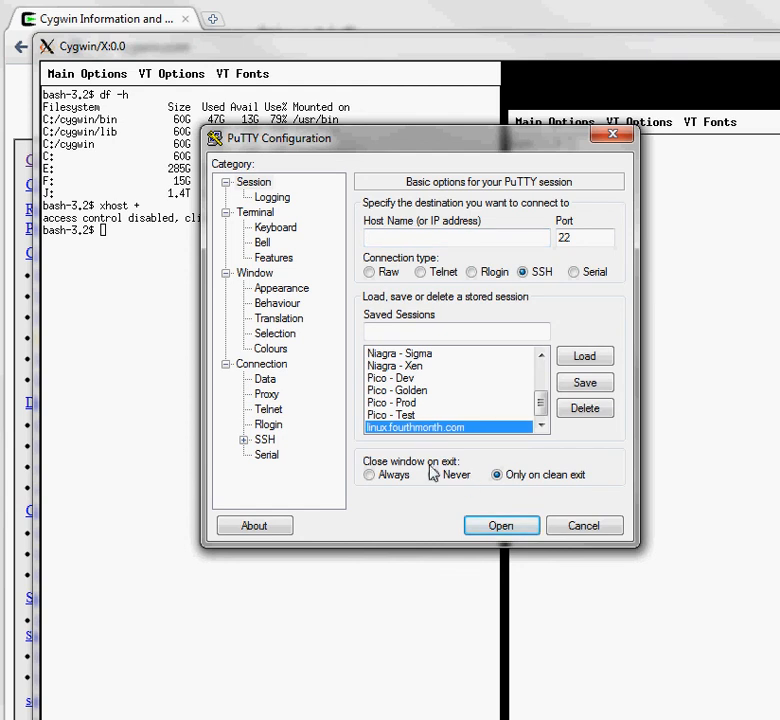
left_click(474, 525)
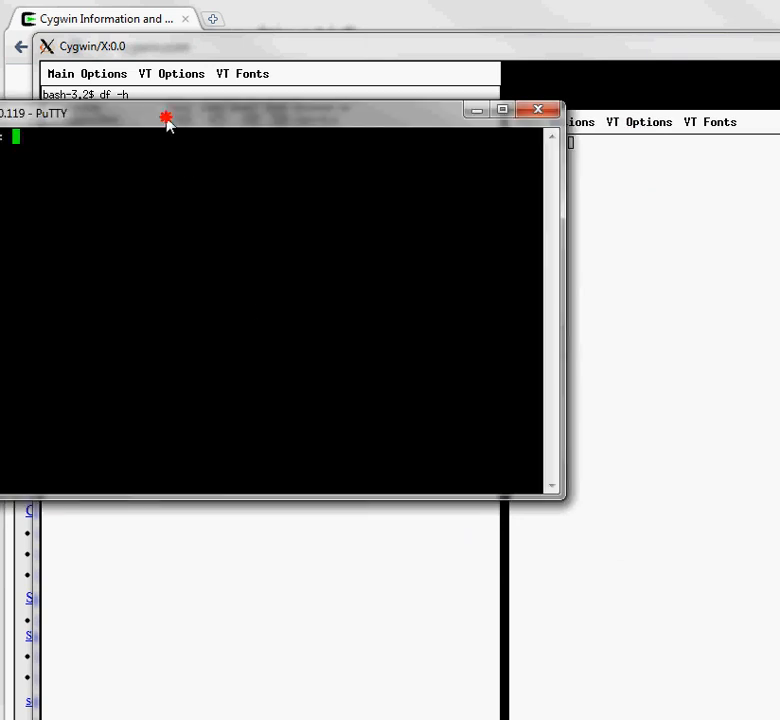
Step: Move the PuTTY window fully into view and log in as root with the account password
left_click_drag(169, 122, 358, 172)
type("root")
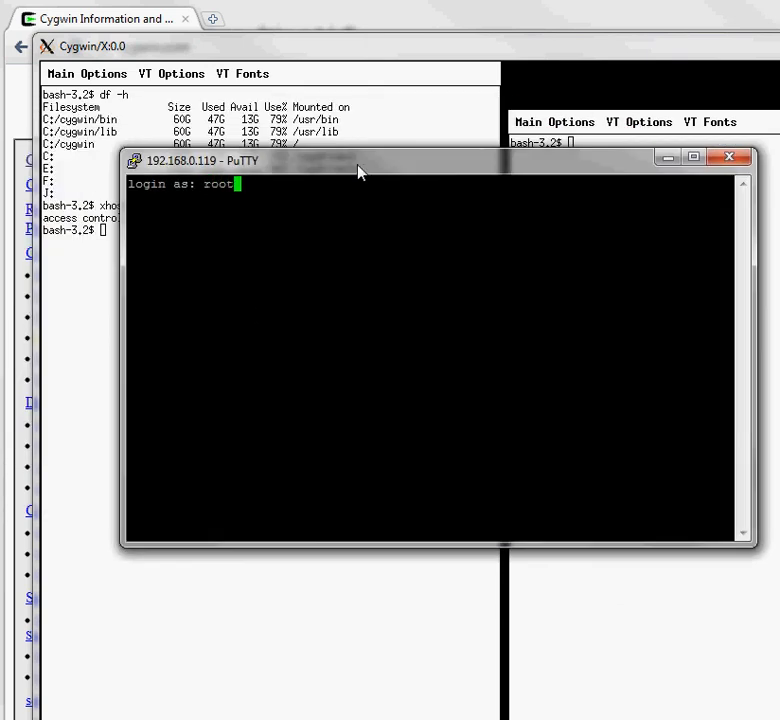
key("Return")
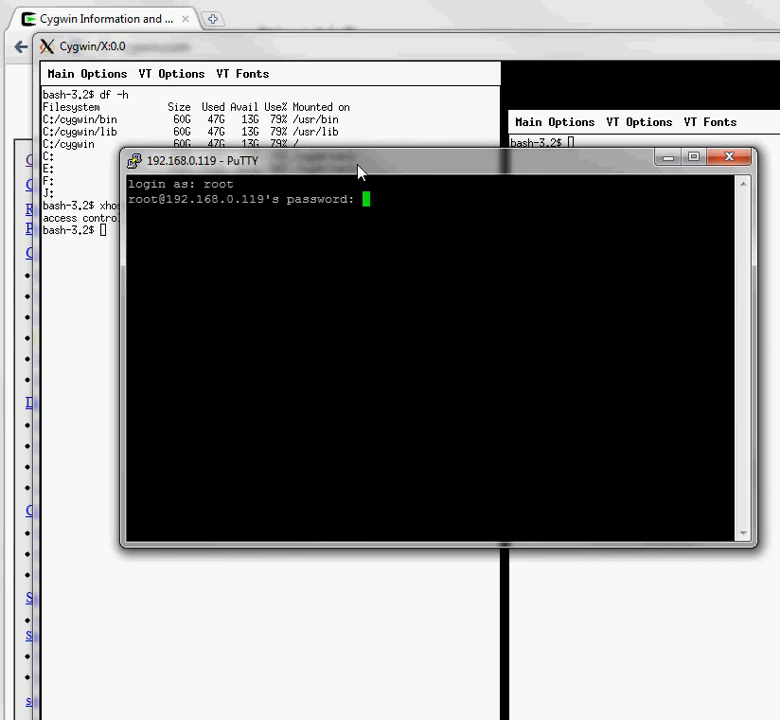
key("Return")
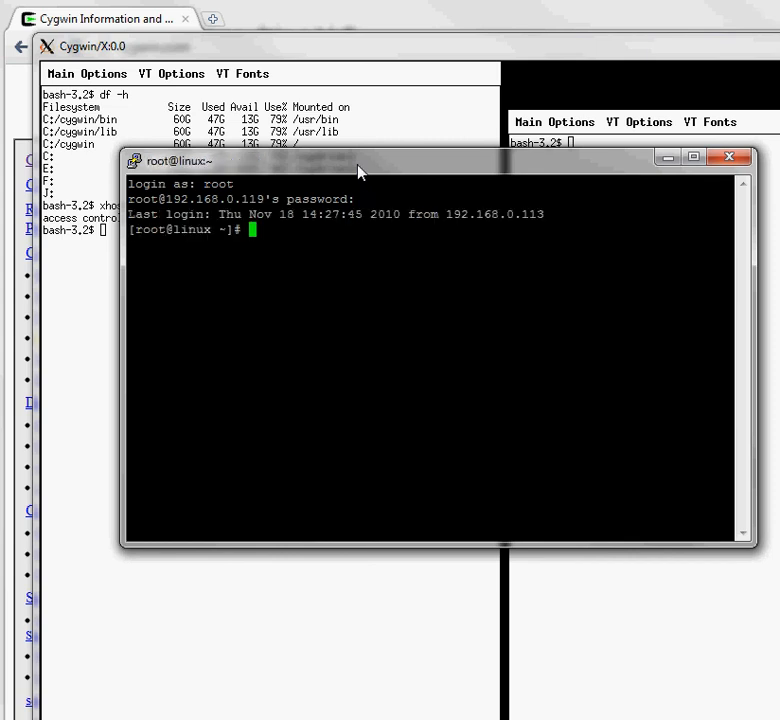
Step: Switch to the oracle user with su - oracle and list the contents of the /extract/database directory
type("su - oracle")
key("Return")
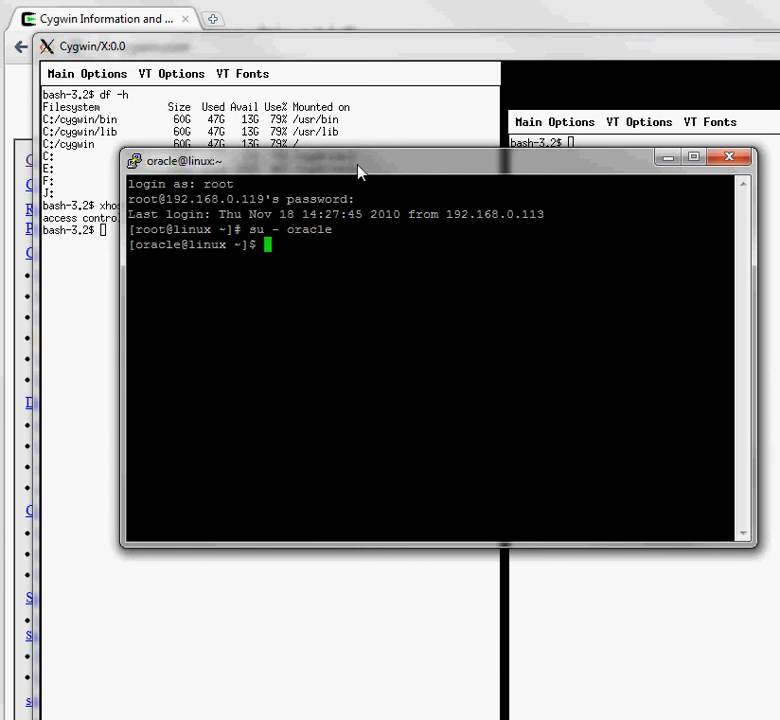
type("cd /extr")
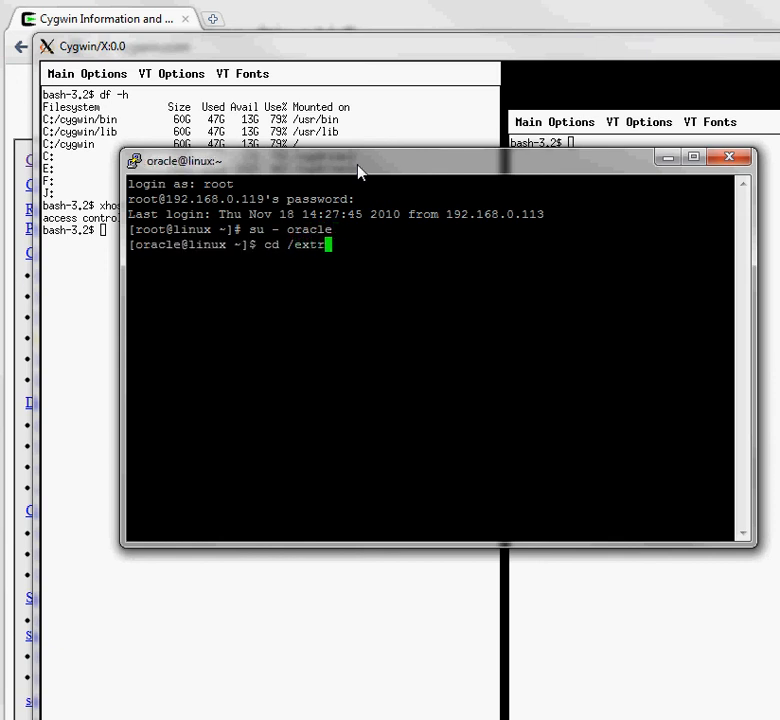
type("act/d")
key("Tab")
key("Return")
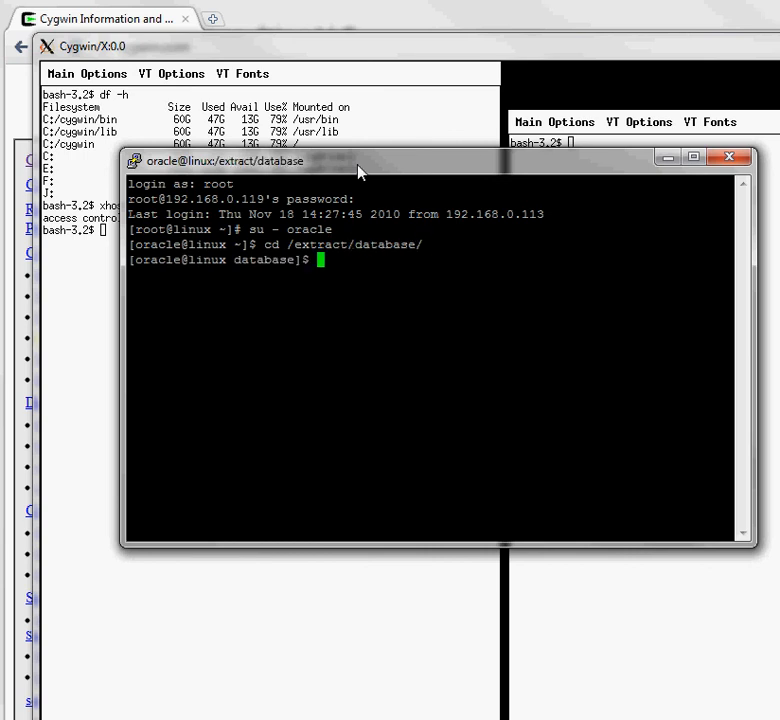
type("ls")
key("Return")
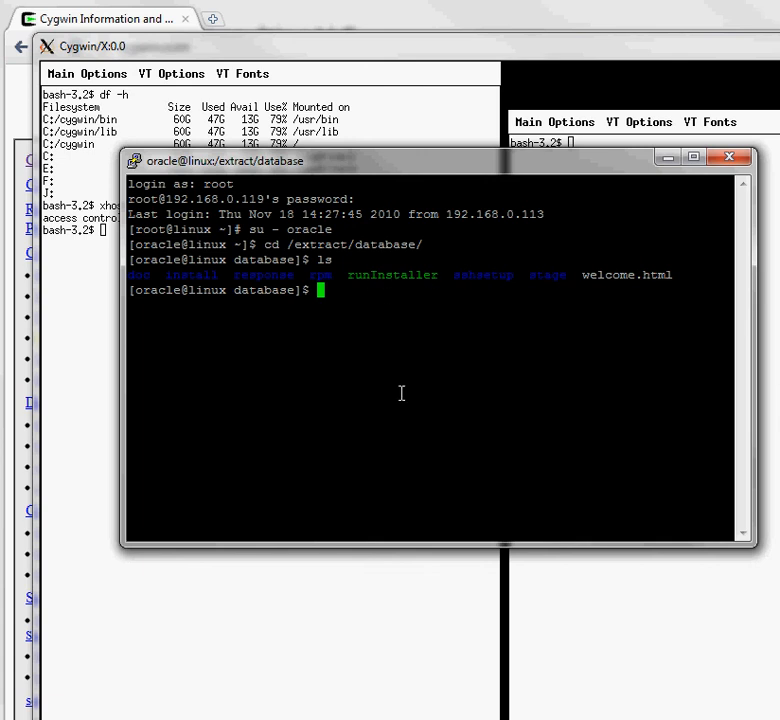
Step: Try to start the Oracle installer in the background with ./runInstaller & and answer n to the continue prompt
type("./runInstaller ")
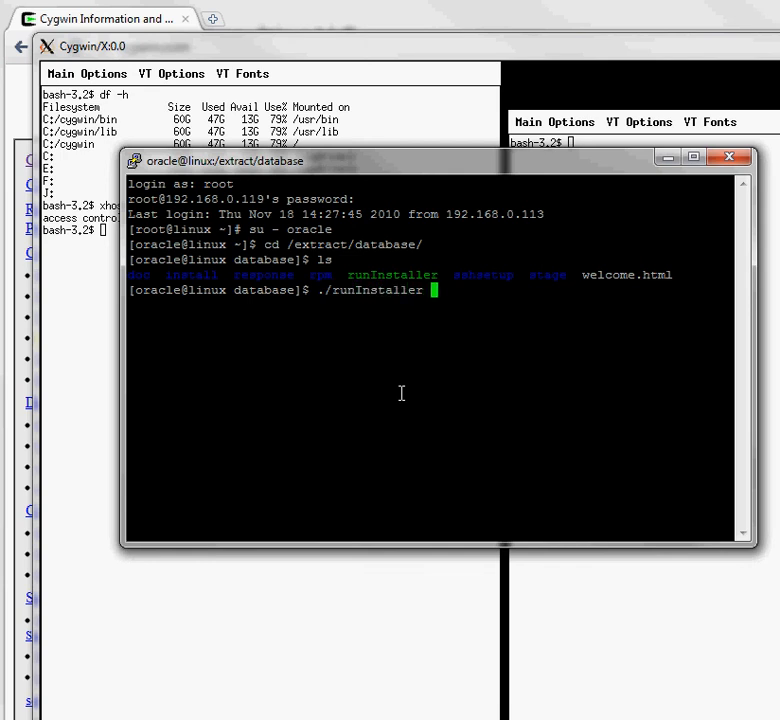
type("&")
key("Return")
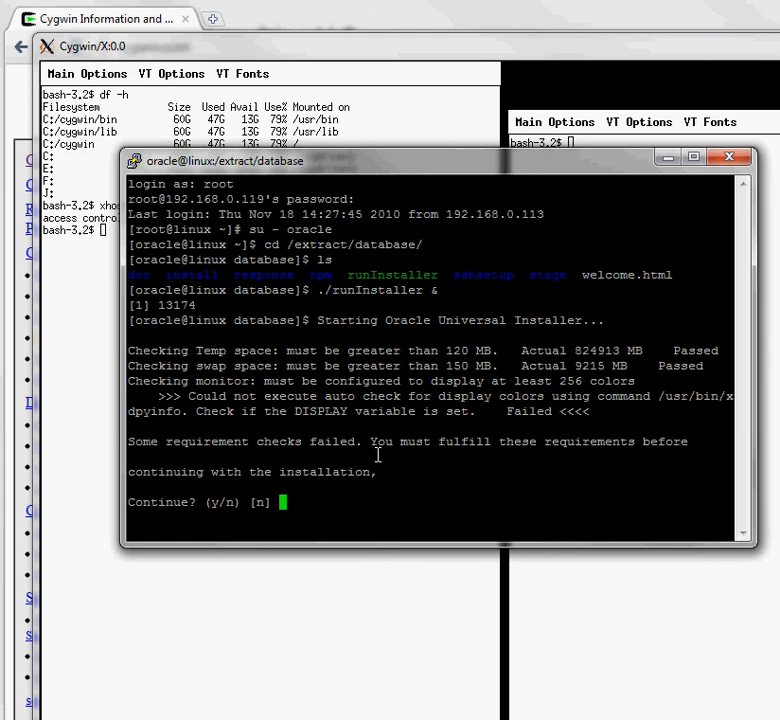
type("n")
key("Return")
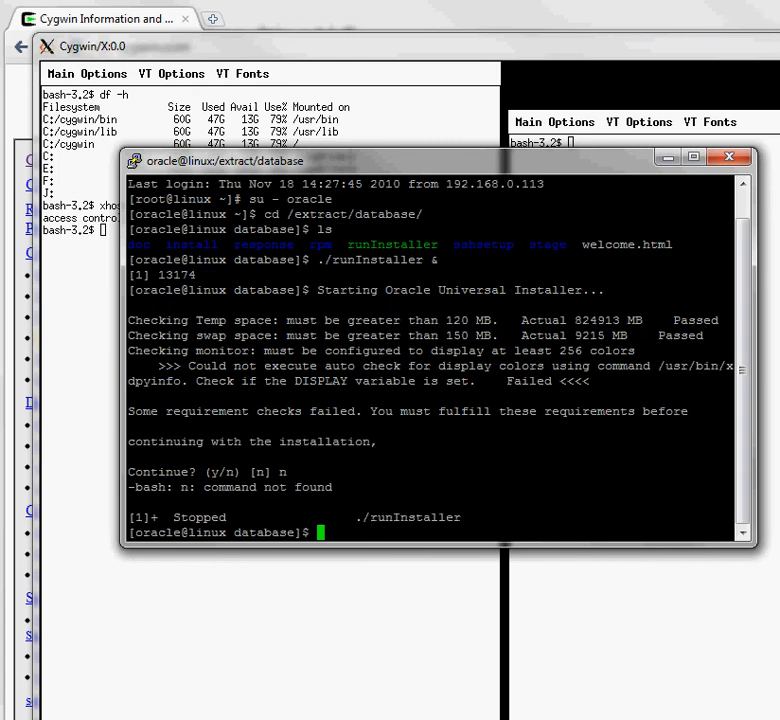
Step: Switch to the Windows Command Prompt, move its window into view, and display the network configuration with ipconfig
left_click(50, 719)
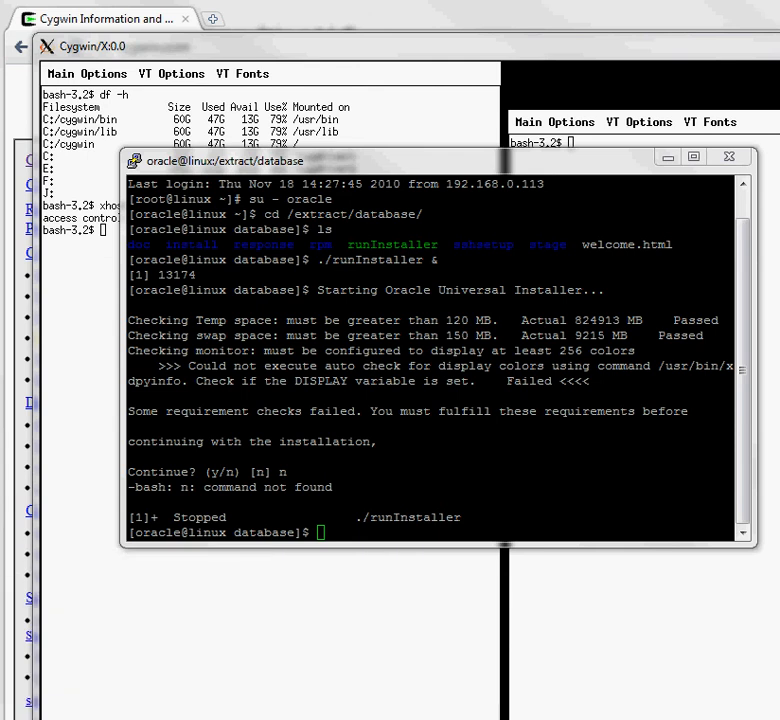
left_click_drag(0, 71, 435, 73)
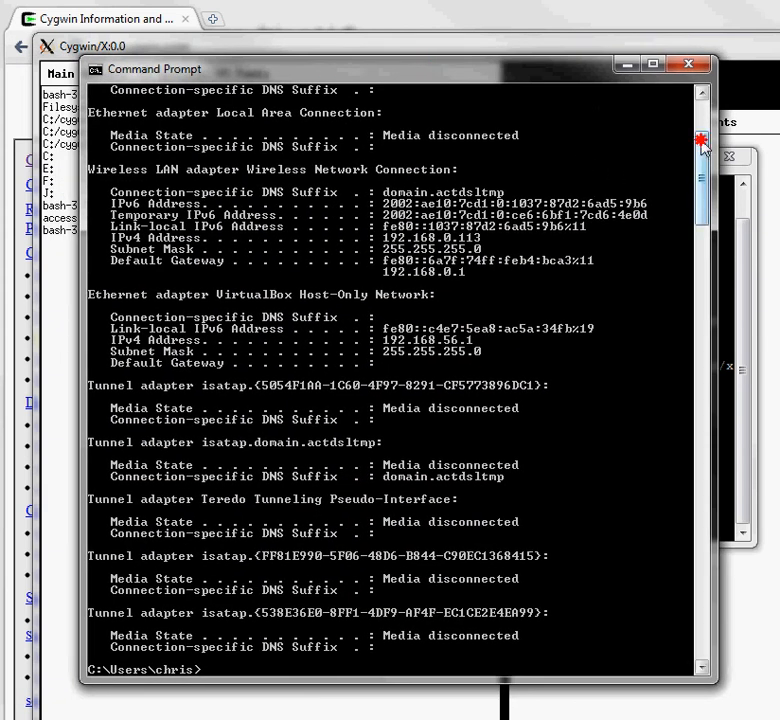
left_click_drag(702, 150, 703, 98)
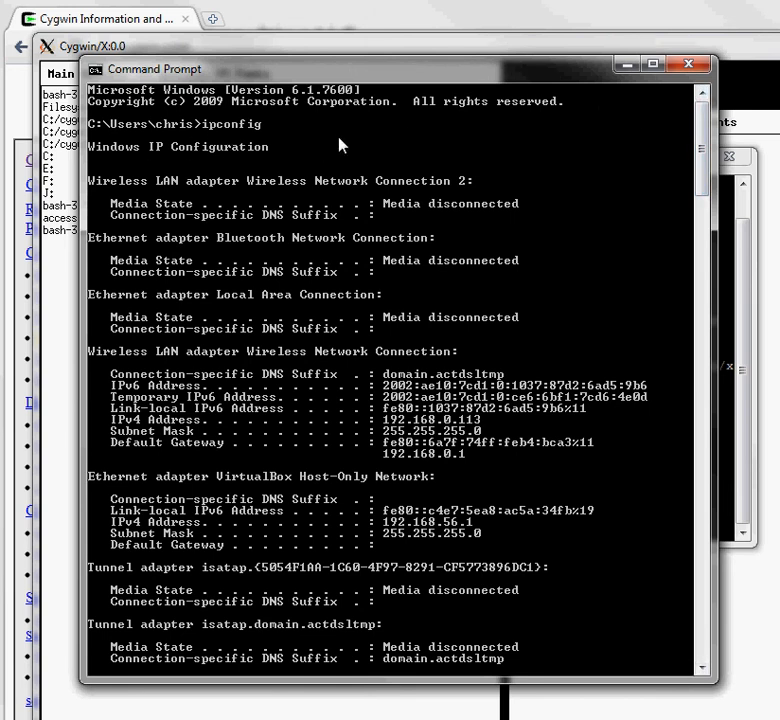
type("ipc")
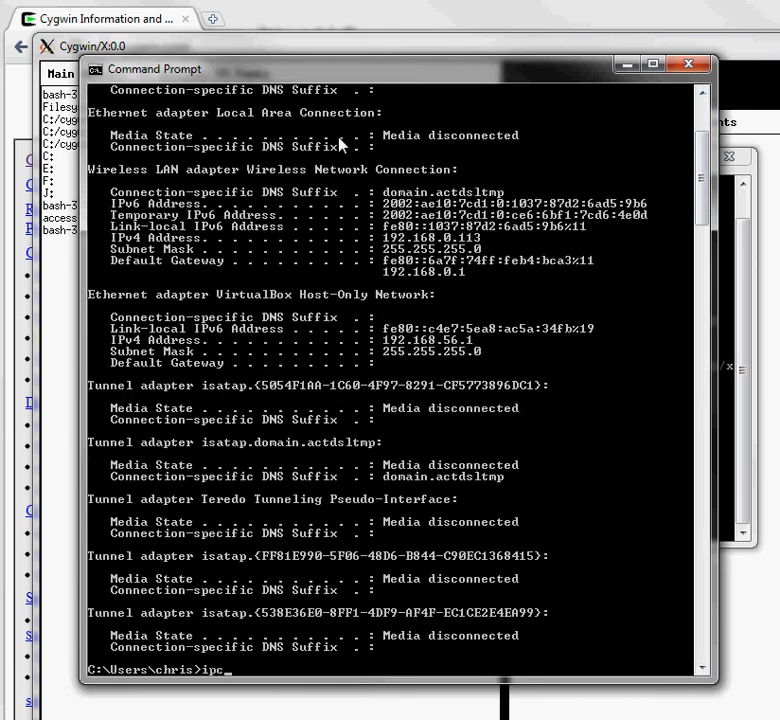
type("onfig")
key("Return")
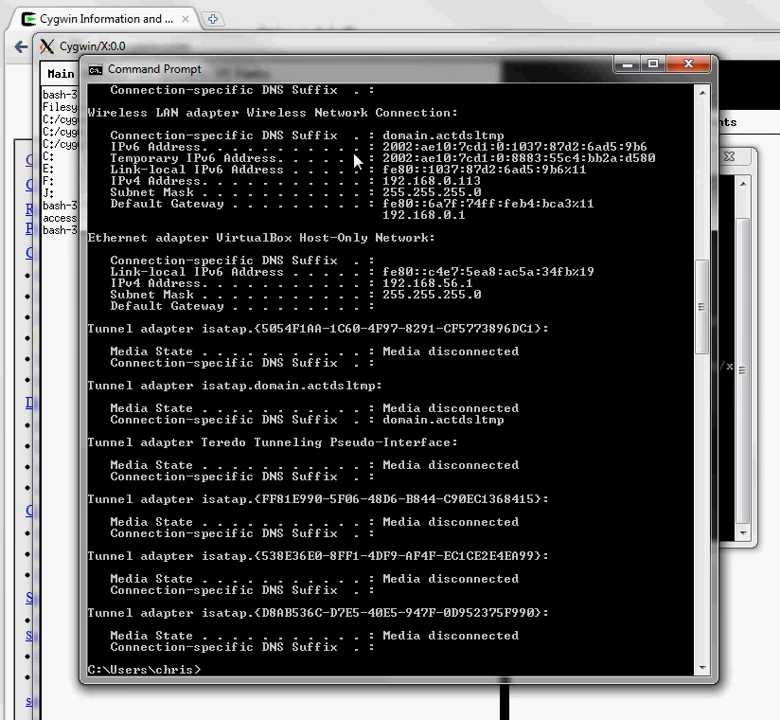
Step: Copy the wireless adapter's IPv4 address and use it in the PuTTY session to run export DISPLAY=192.168.0.113:0.0
left_click_drag(384, 180, 474, 184)
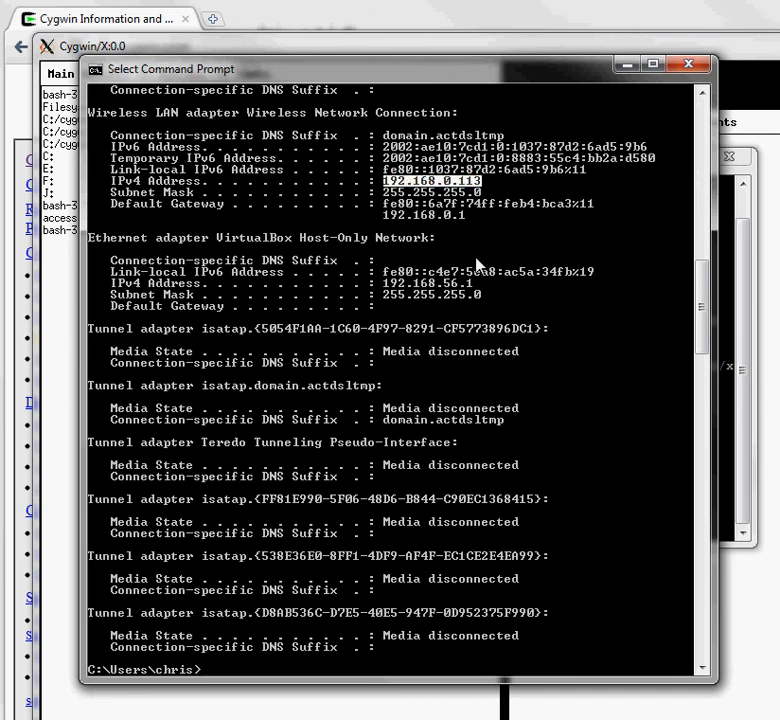
right_click(390, 205)
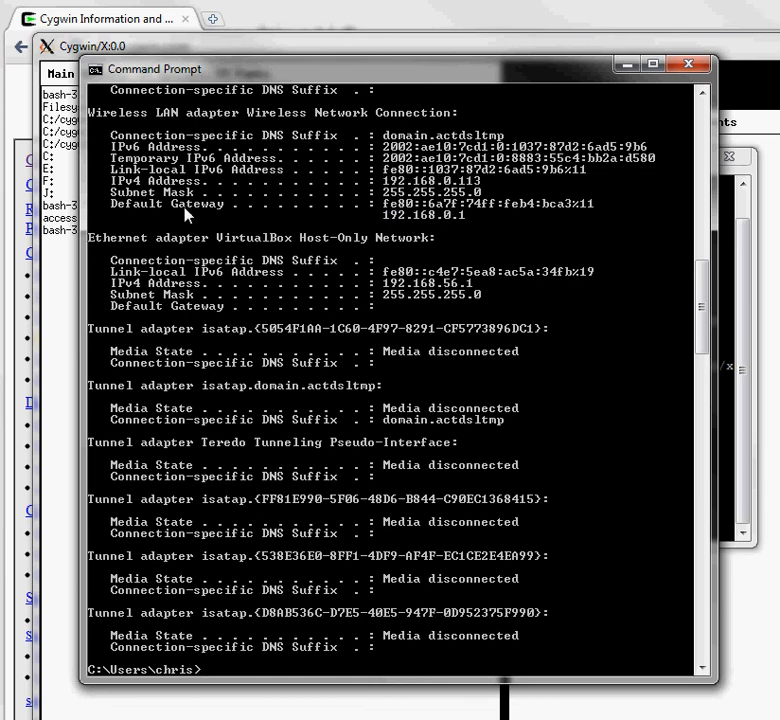
left_click(726, 188)
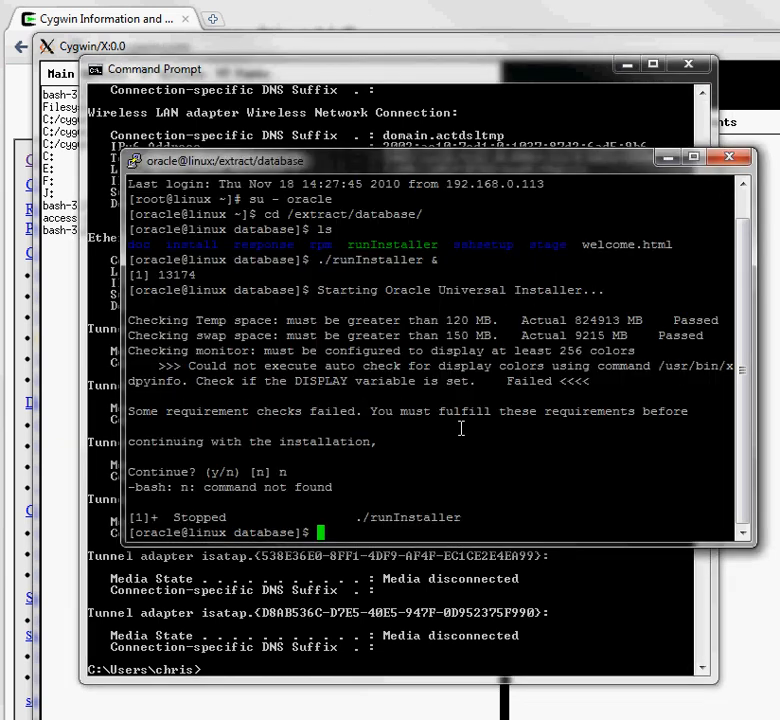
type("export DISPLAY=")
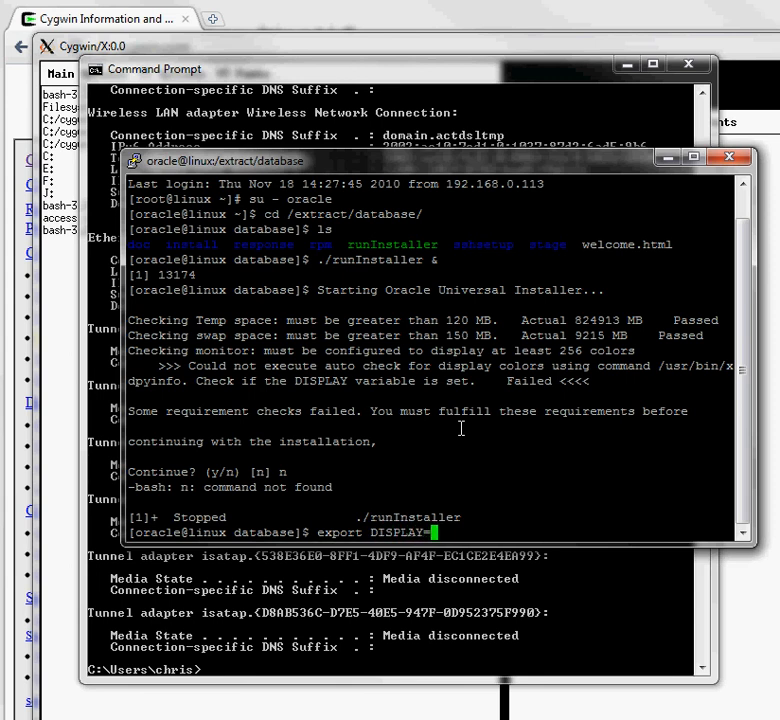
right_click(461, 428)
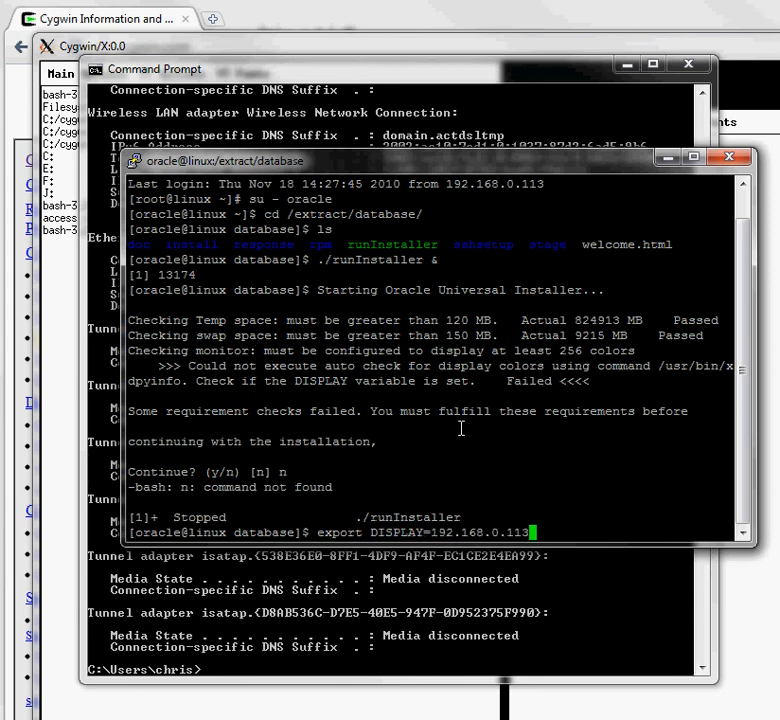
type(":0.0")
key("Return")
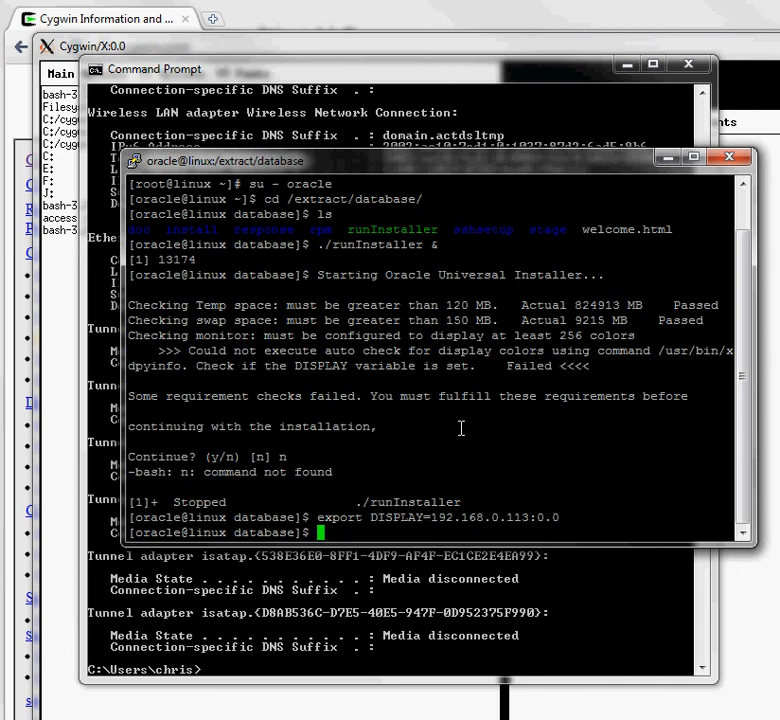
Step: Relaunch the Oracle Universal Installer in the background with ./runInstaller & from the oracle session
type("n")
key("Up")
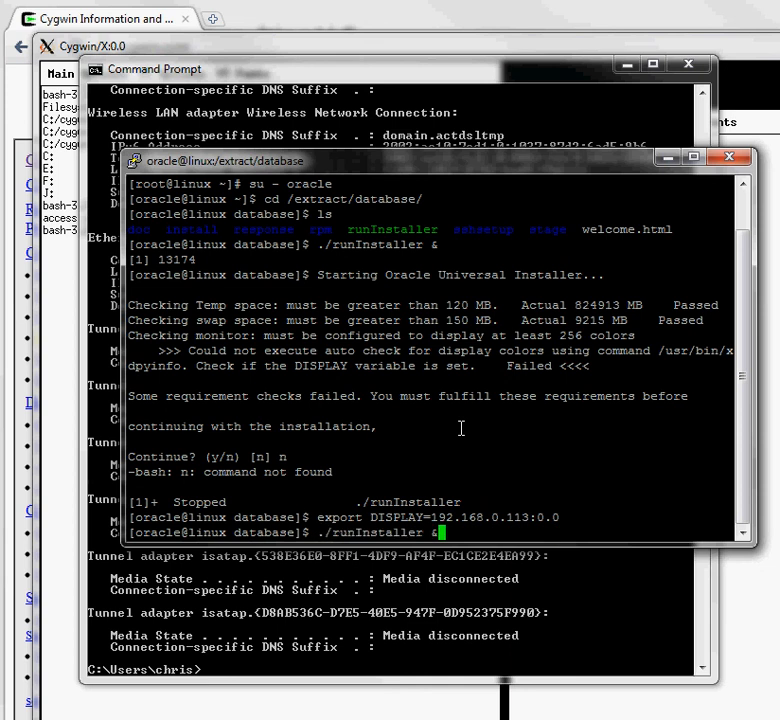
key("Return")
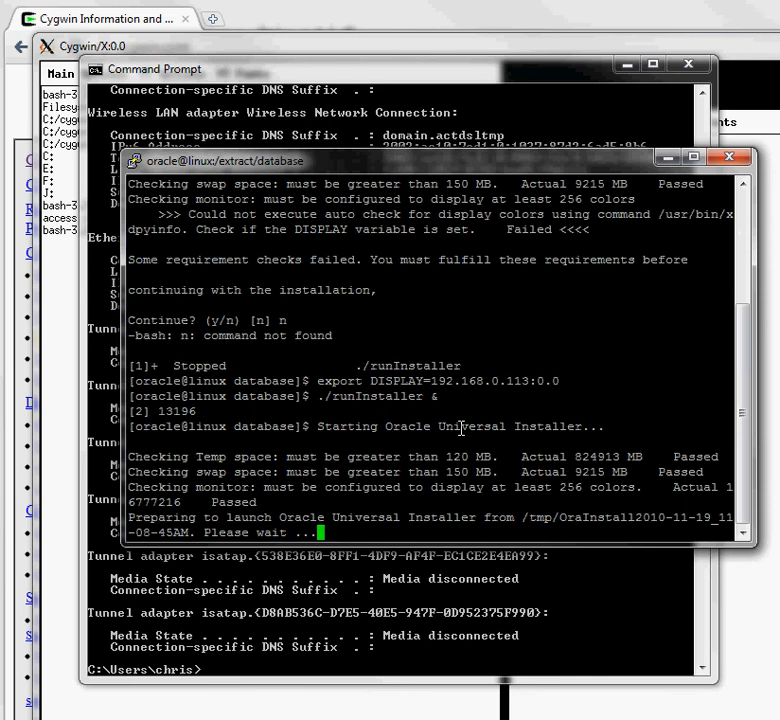